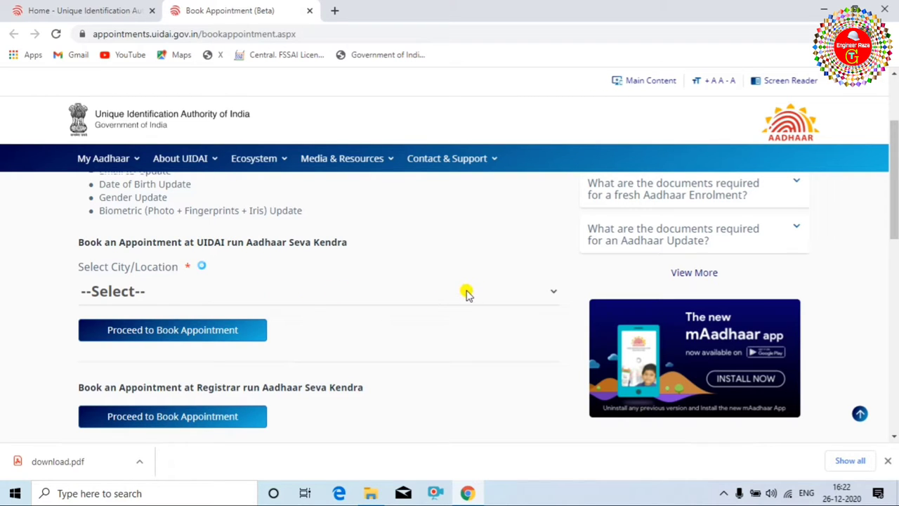
{"action": "left_click", "coordinate": [555, 298]}
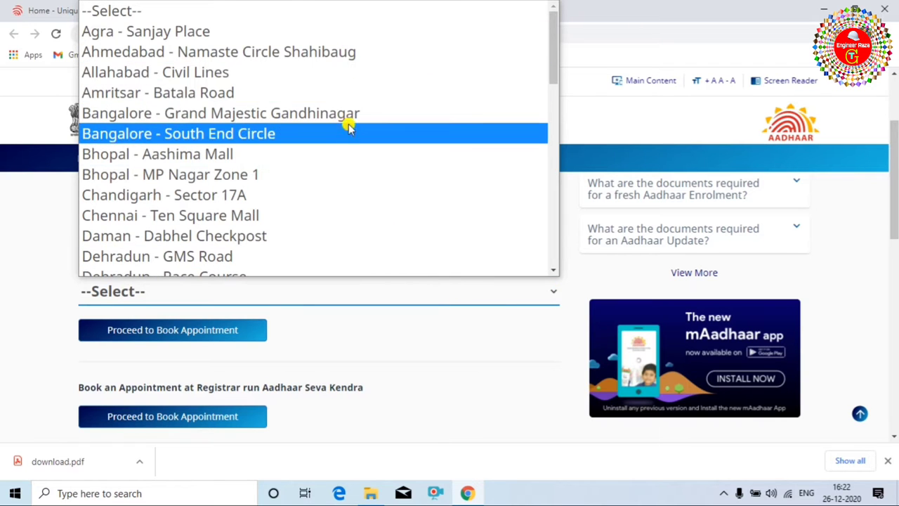
{"action": "scroll", "coordinate": [344, 143], "scroll_direction": "down", "scroll_amount": 2}
{"action": "scroll", "coordinate": [345, 144], "scroll_direction": "down", "scroll_amount": 7}
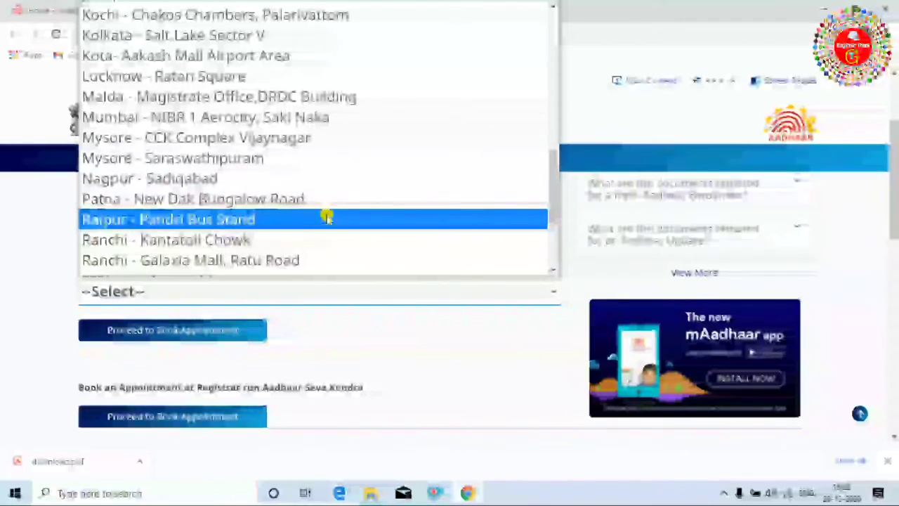
{"action": "left_click", "coordinate": [8, 201]}
{"action": "scroll", "coordinate": [225, 225], "scroll_direction": "down", "scroll_amount": 2}
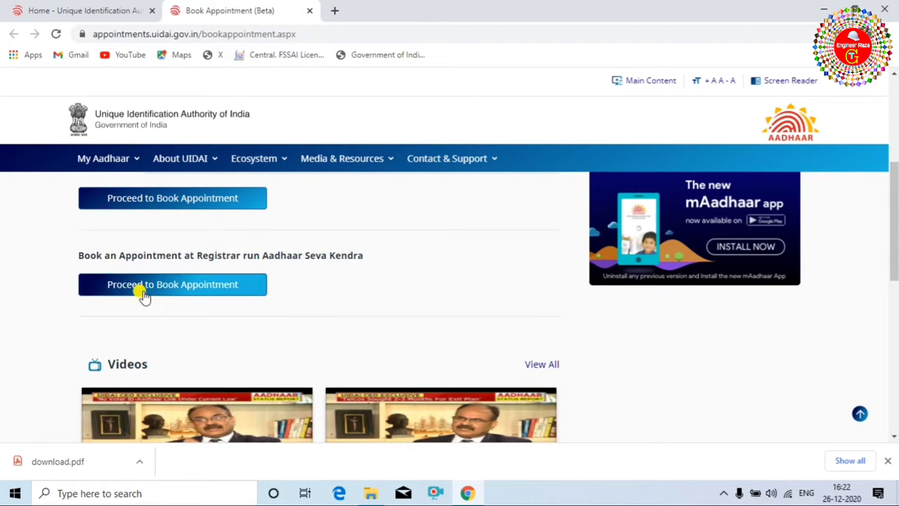
Start a Registrar Seva Kendra booking and choose mobile-number login, refreshing the captcha.
{"action": "left_click", "coordinate": [219, 289]}
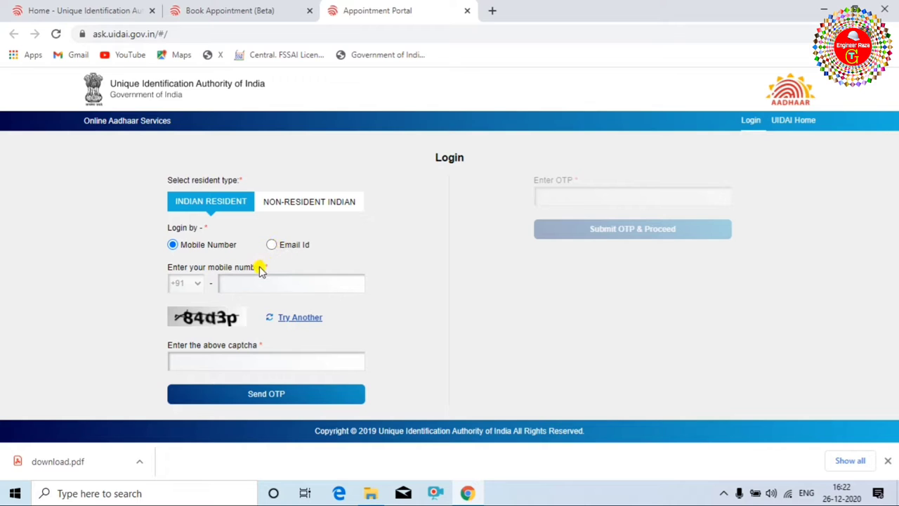
{"action": "left_click", "coordinate": [172, 245]}
{"action": "left_click", "coordinate": [273, 322]}
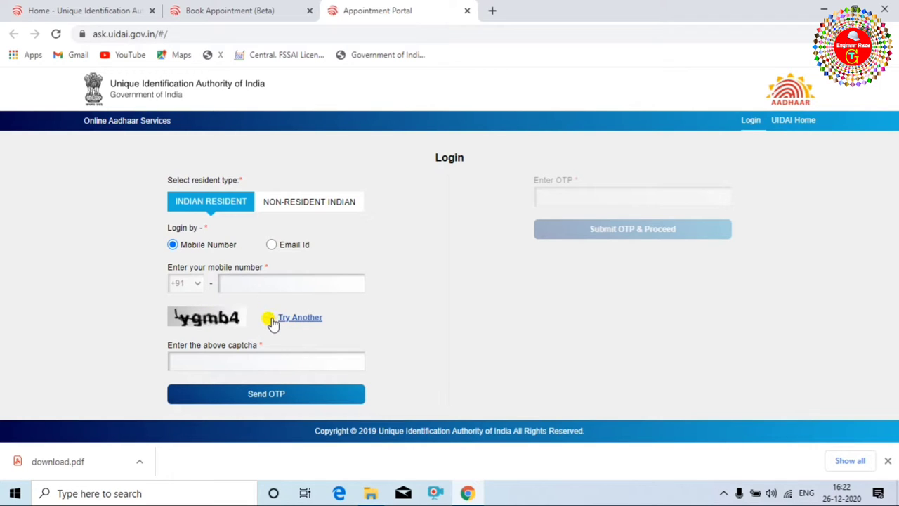
{"action": "left_click", "coordinate": [271, 246]}
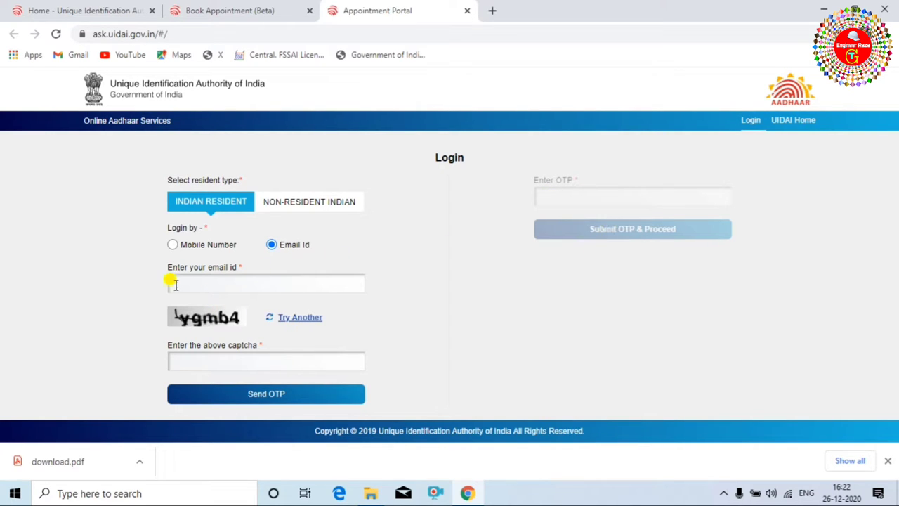
{"action": "left_click", "coordinate": [170, 247]}
Fill in the saved mobile number and captcha 'ygmb4', then request the login OTP.
{"action": "left_click", "coordinate": [230, 283]}
{"action": "left_click", "coordinate": [246, 285]}
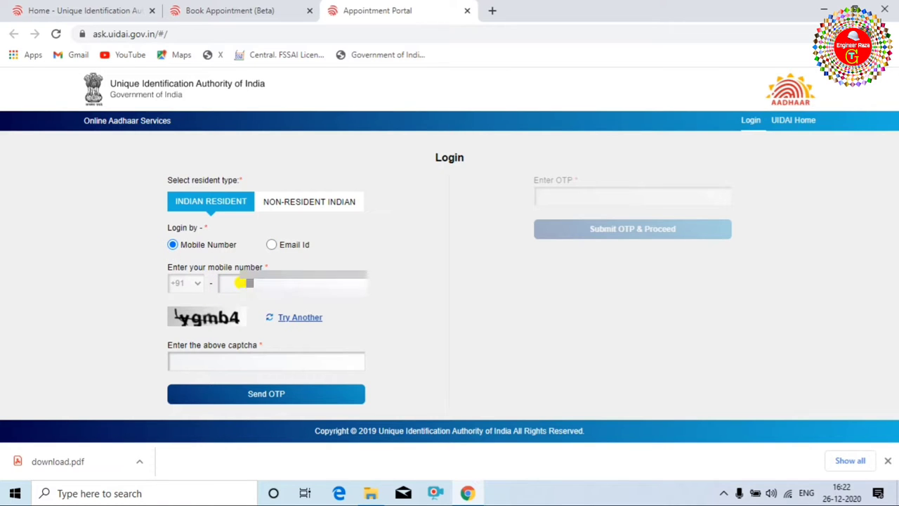
{"action": "left_click", "coordinate": [187, 360]}
{"action": "type", "text": "ygmb4"}
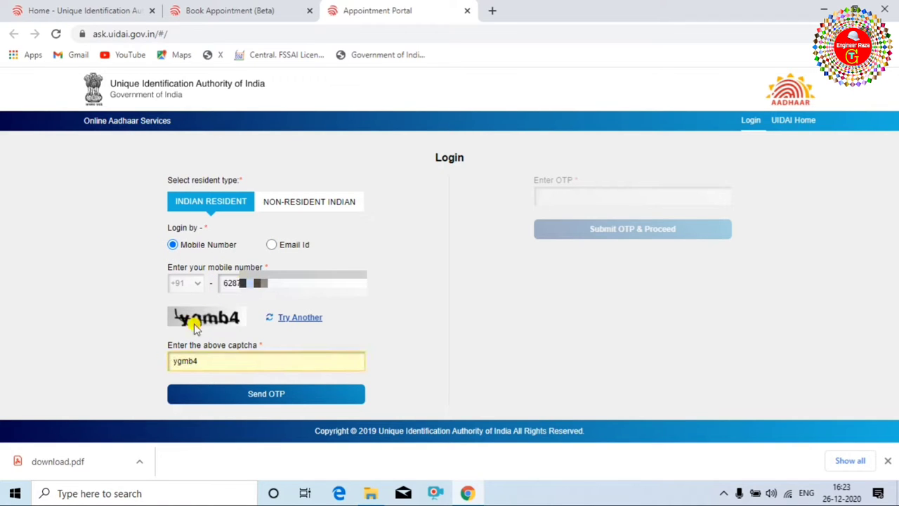
{"action": "left_click", "coordinate": [267, 397]}
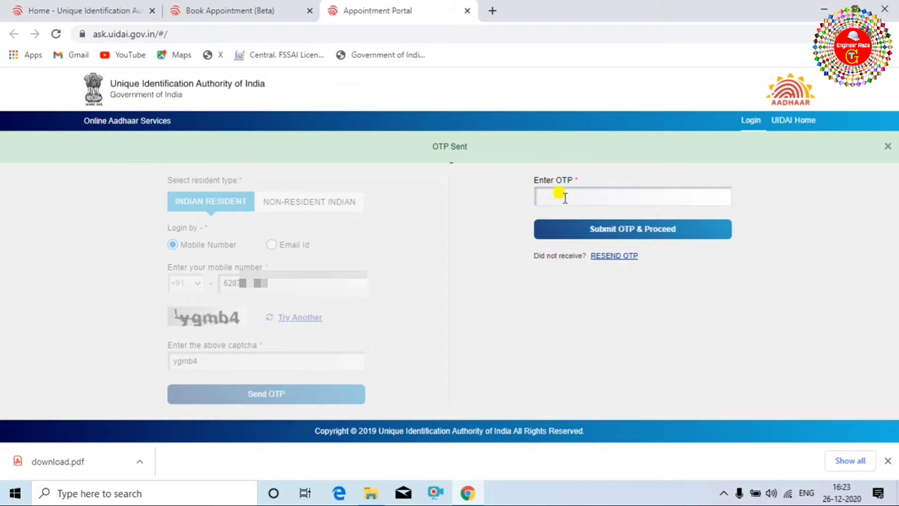
Enter the received login OTP and submit it to reach the dashboard.
{"action": "left_click", "coordinate": [562, 197]}
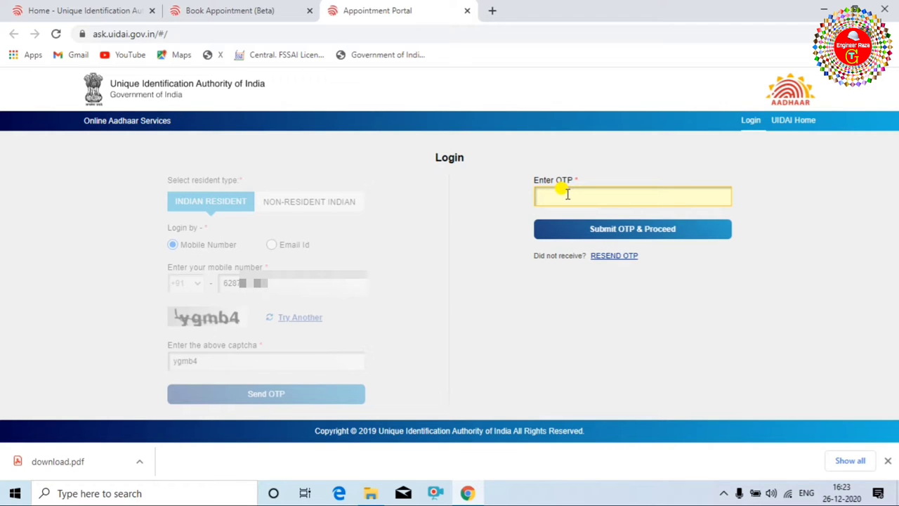
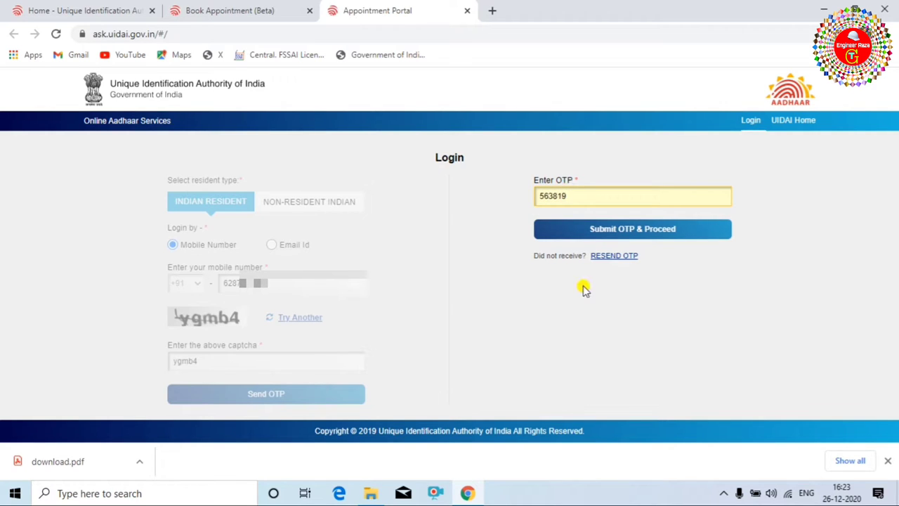
{"action": "left_click", "coordinate": [611, 233]}
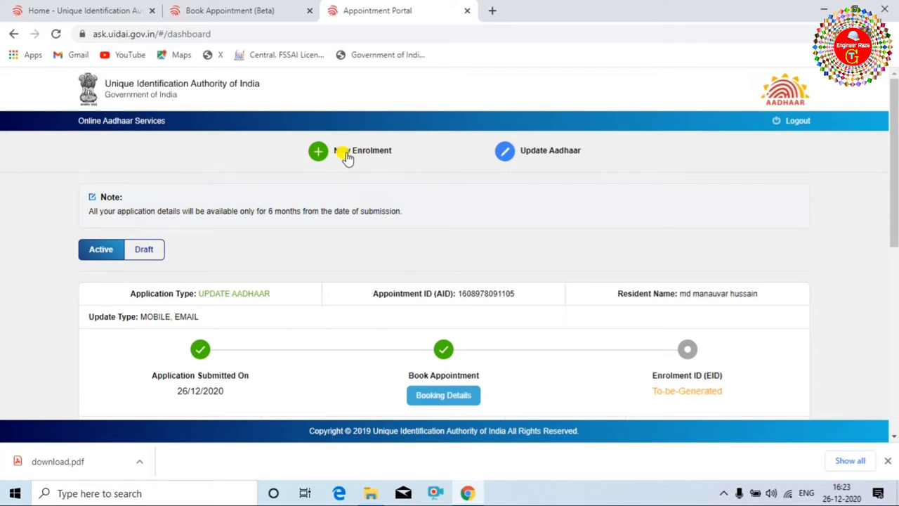
{"action": "left_click", "coordinate": [317, 152]}
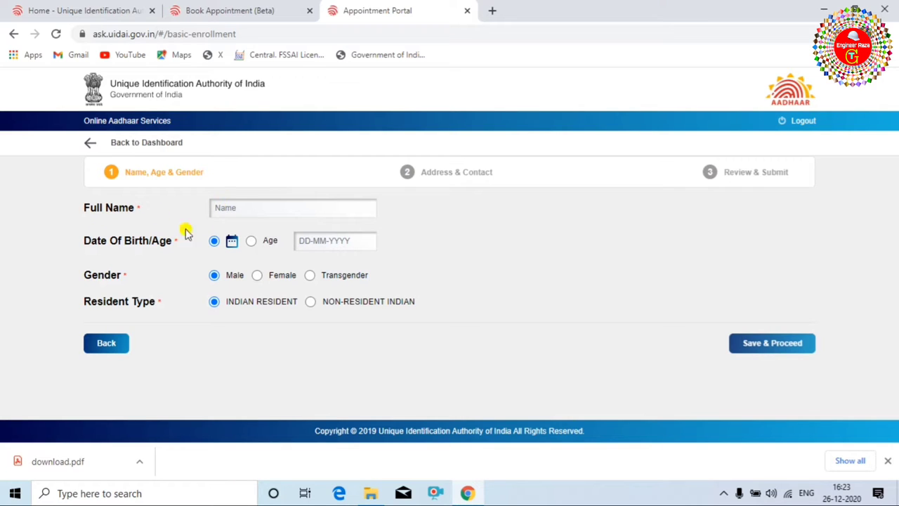
{"action": "left_click", "coordinate": [251, 241]}
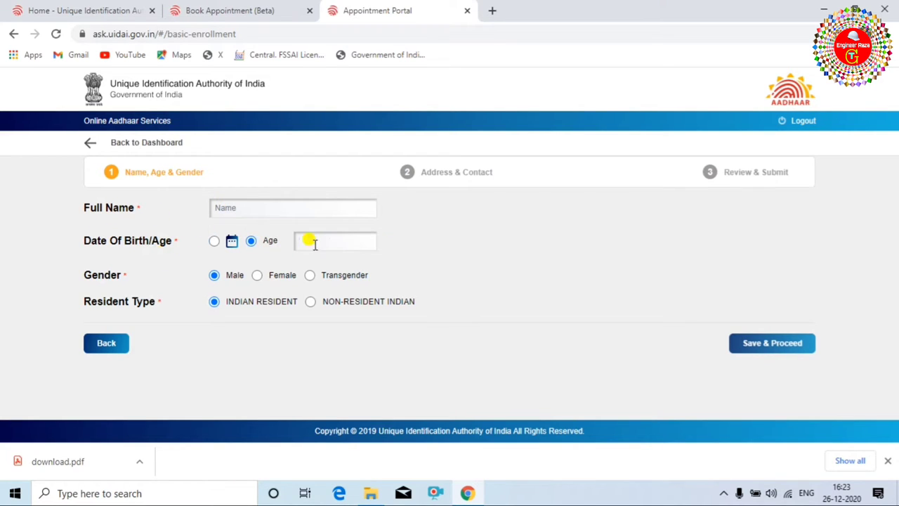
{"action": "left_click", "coordinate": [214, 242]}
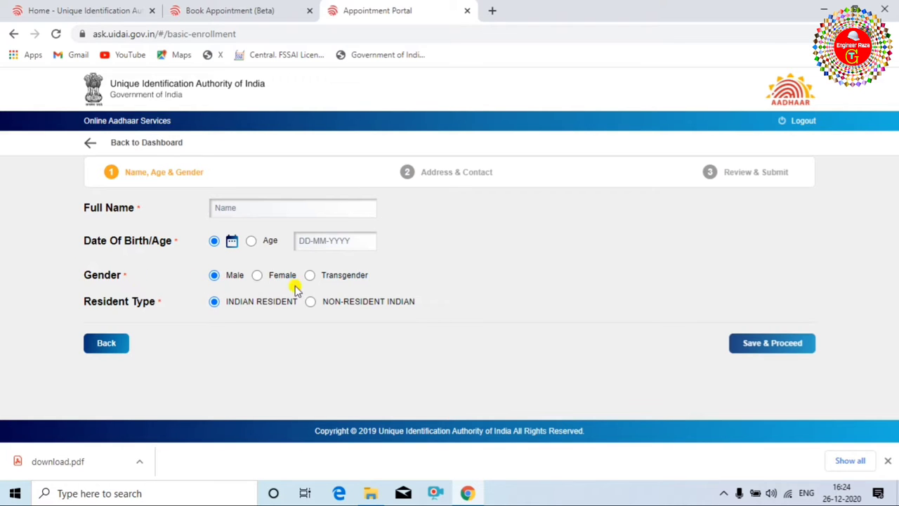
{"action": "left_click", "coordinate": [259, 276]}
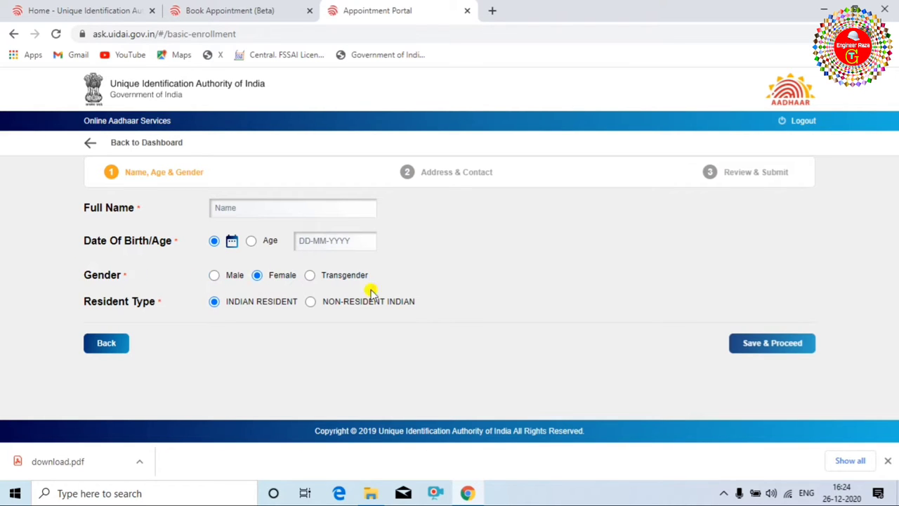
{"action": "left_click", "coordinate": [215, 276]}
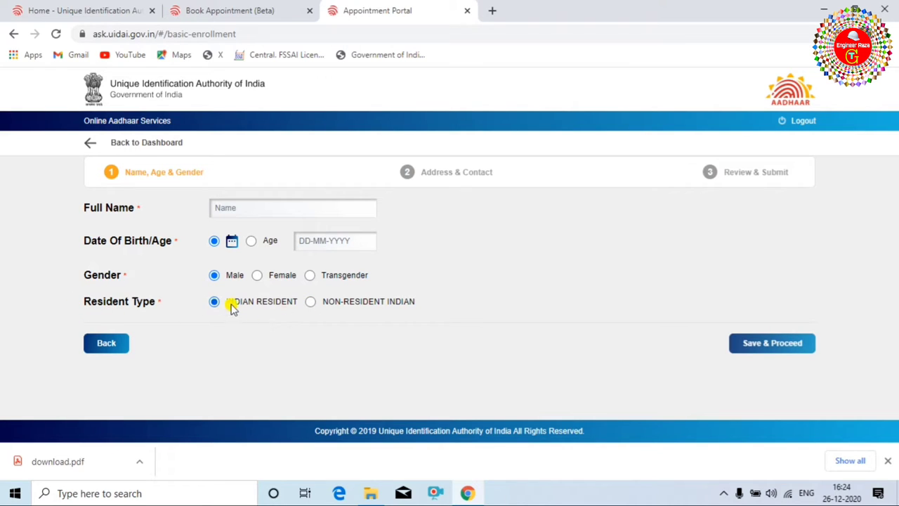
{"action": "left_click", "coordinate": [86, 145]}
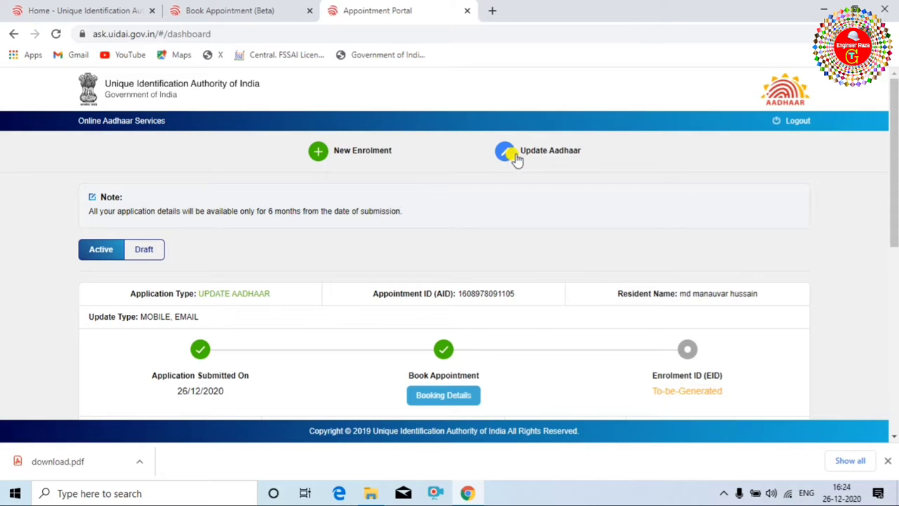
Start an Update Aadhaar request and tick Mobile Number and E-Mail Id for update.
{"action": "left_click", "coordinate": [497, 154]}
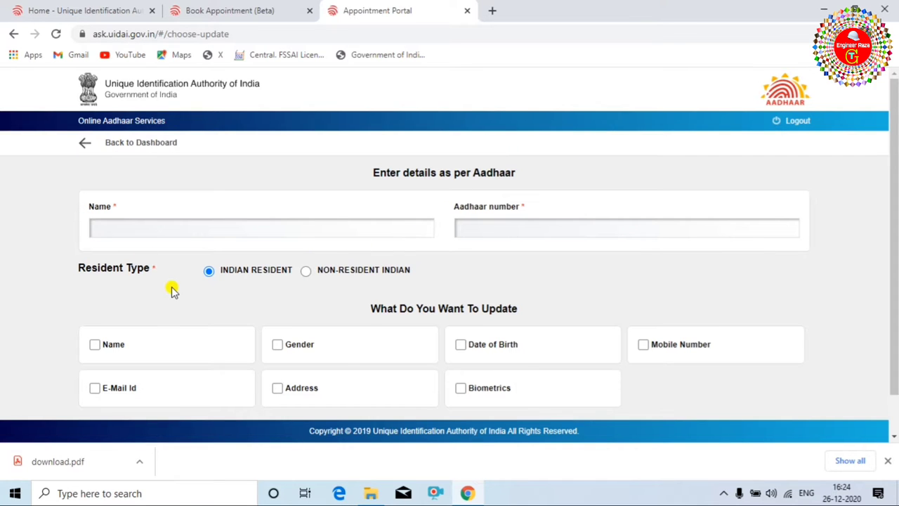
{"action": "scroll", "coordinate": [170, 289], "scroll_direction": "down", "scroll_amount": 1}
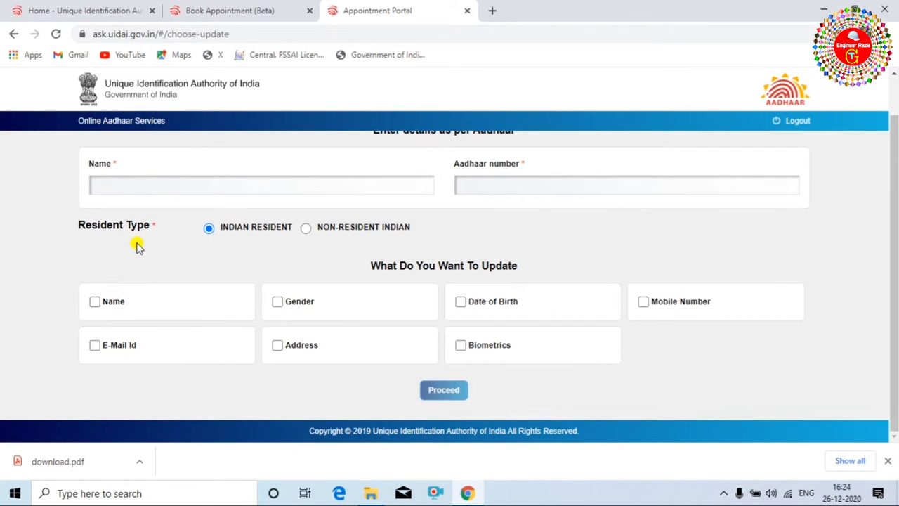
{"action": "scroll", "coordinate": [137, 241], "scroll_direction": "up", "scroll_amount": 1}
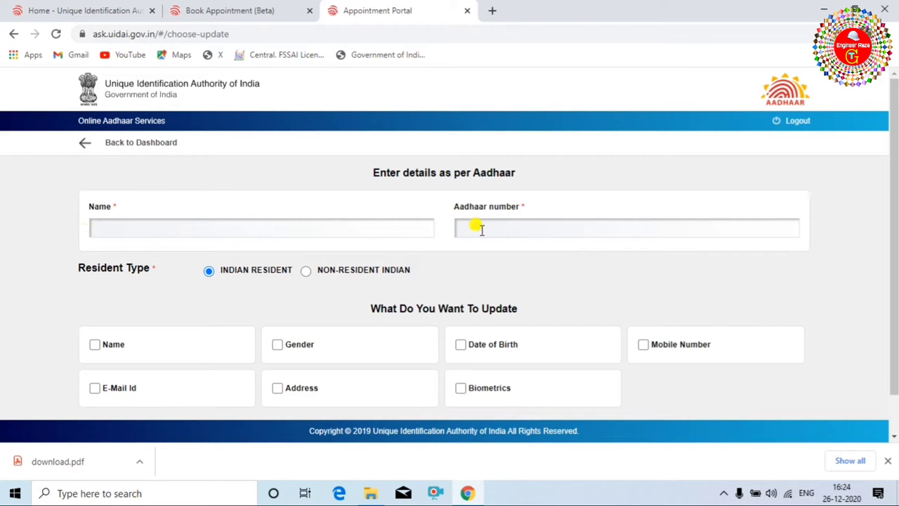
{"action": "scroll", "coordinate": [348, 342], "scroll_direction": "down", "scroll_amount": 1}
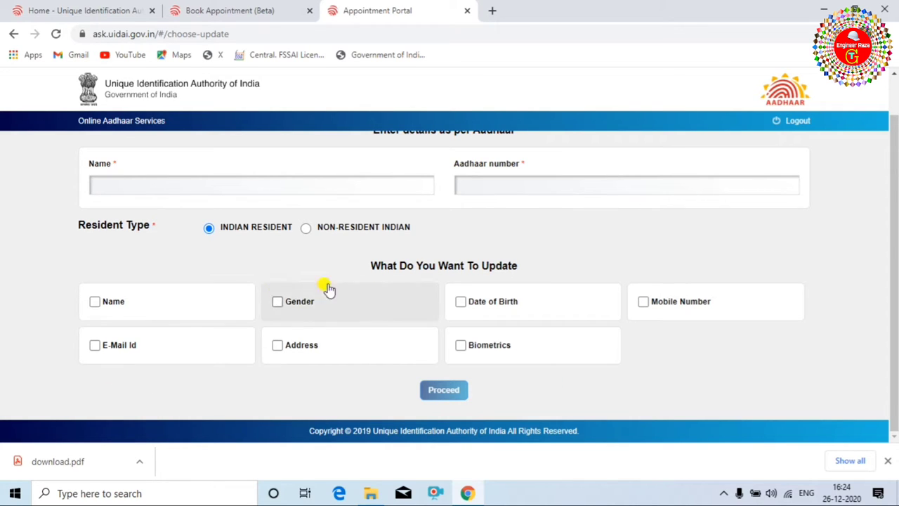
{"action": "left_click", "coordinate": [644, 302]}
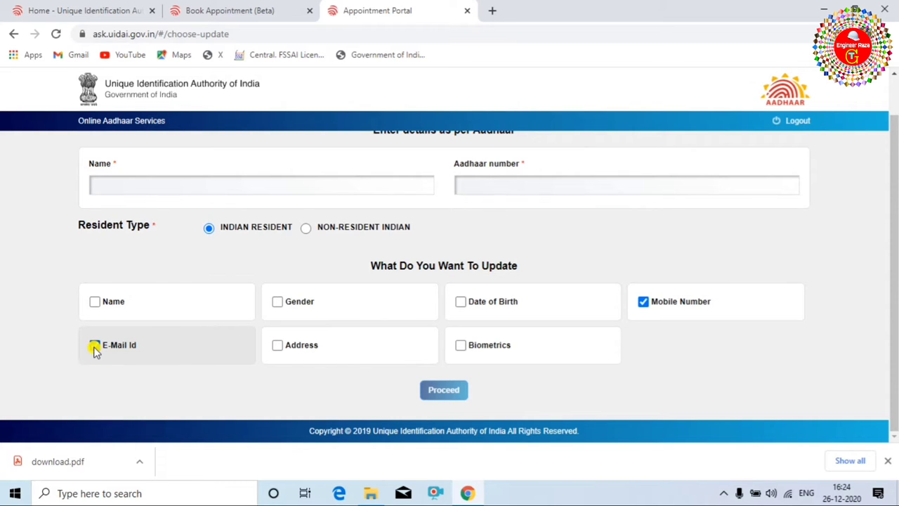
{"action": "left_click", "coordinate": [95, 346]}
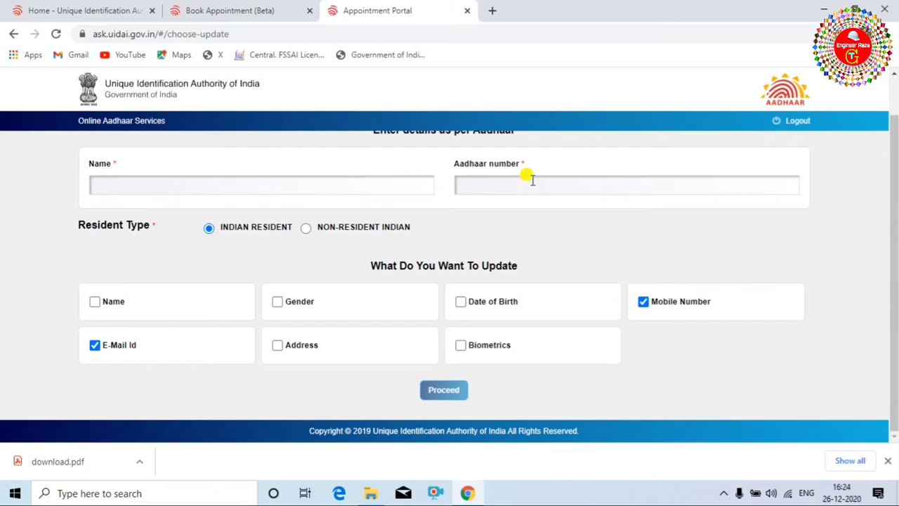
Fill in the resident's name and Aadhaar number and proceed.
{"action": "left_click", "coordinate": [154, 177]}
{"action": "left_click", "coordinate": [140, 188]}
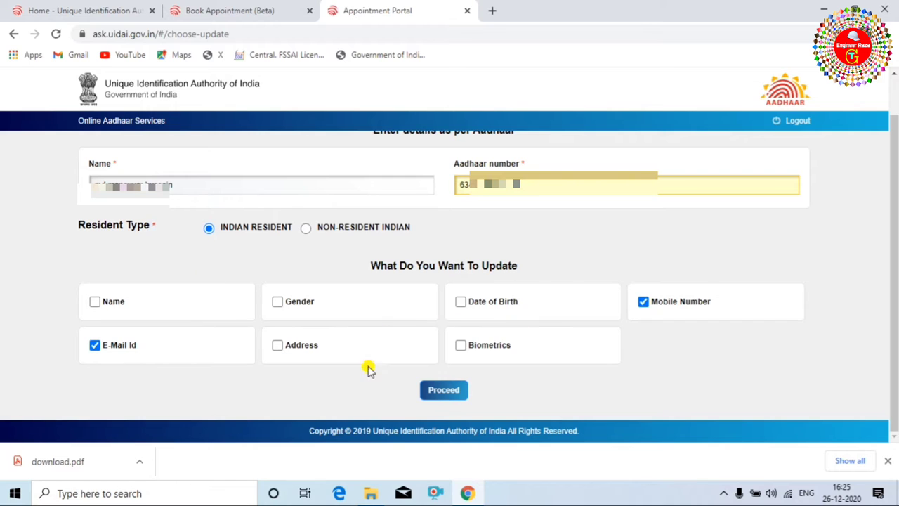
{"action": "left_click", "coordinate": [444, 390]}
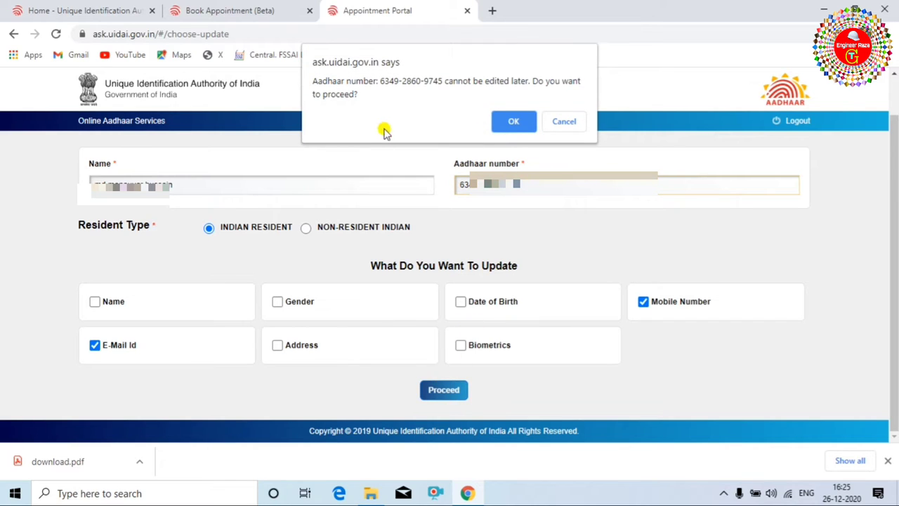
Confirm the Aadhaar number and fill in the new mobile number from a saved entry.
{"action": "left_click", "coordinate": [513, 121]}
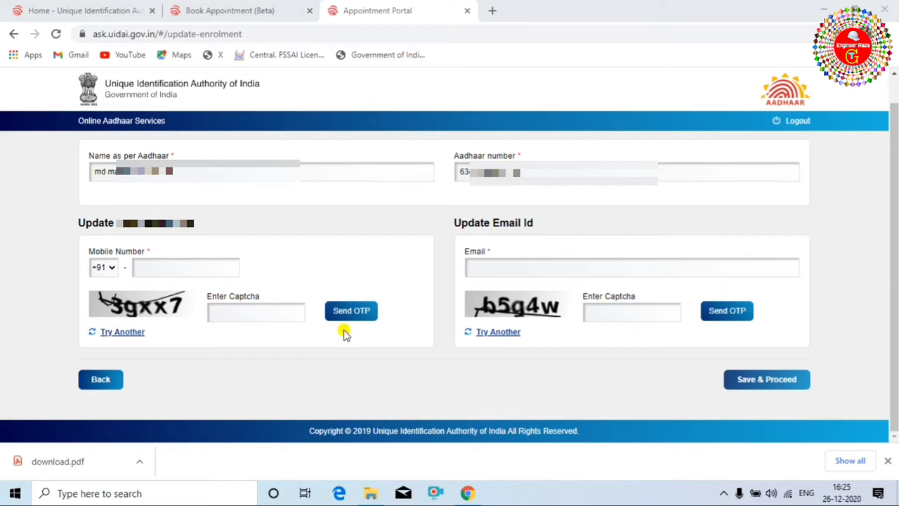
{"action": "left_click", "coordinate": [156, 267]}
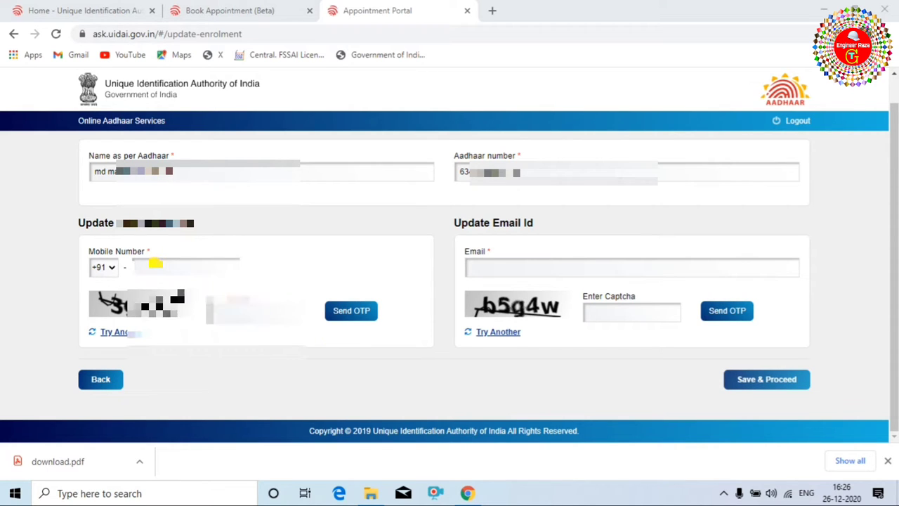
{"action": "left_click", "coordinate": [14, 322]}
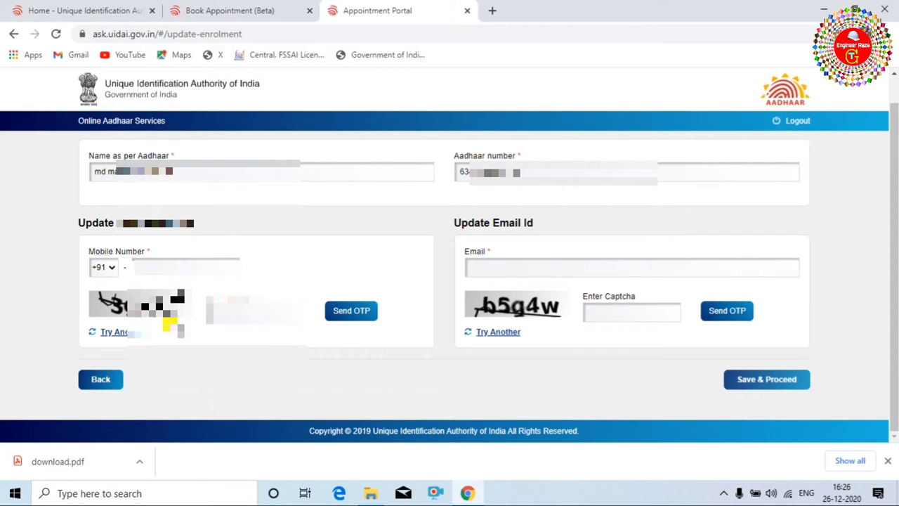
{"action": "left_click", "coordinate": [98, 331]}
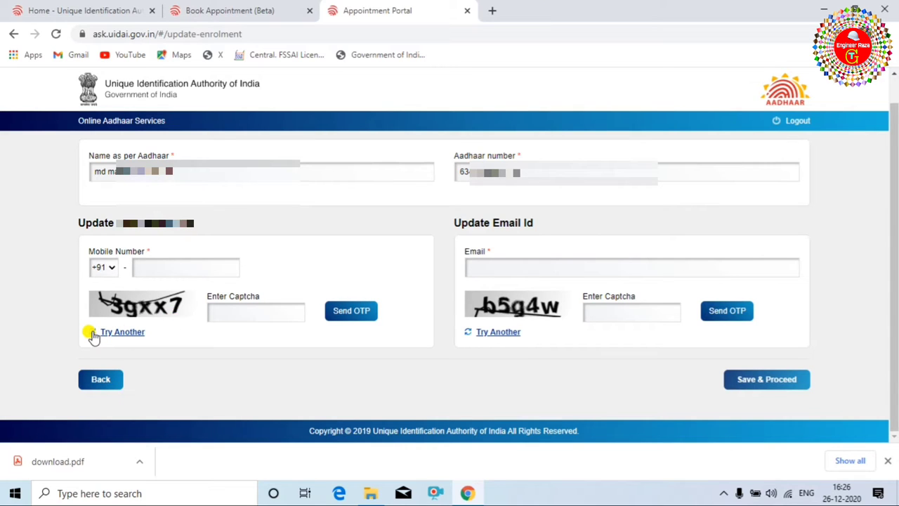
{"action": "left_click", "coordinate": [144, 268]}
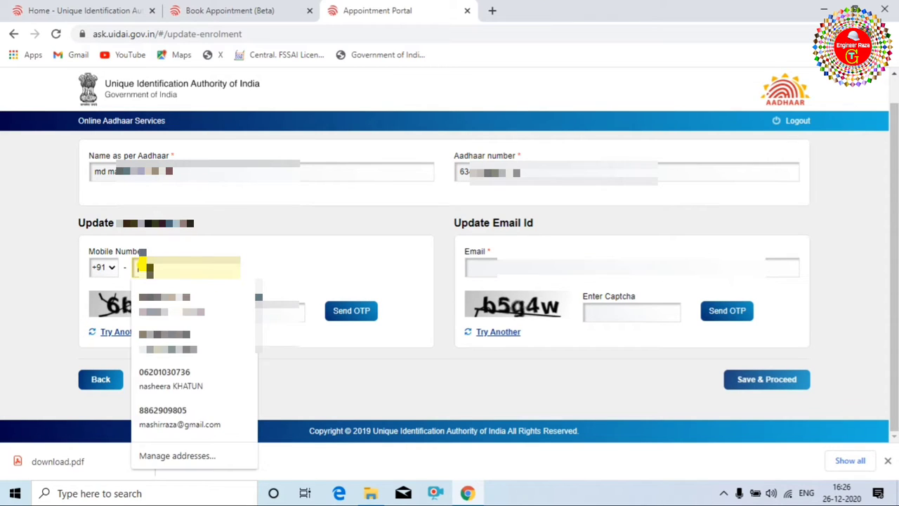
{"action": "left_click", "coordinate": [168, 304]}
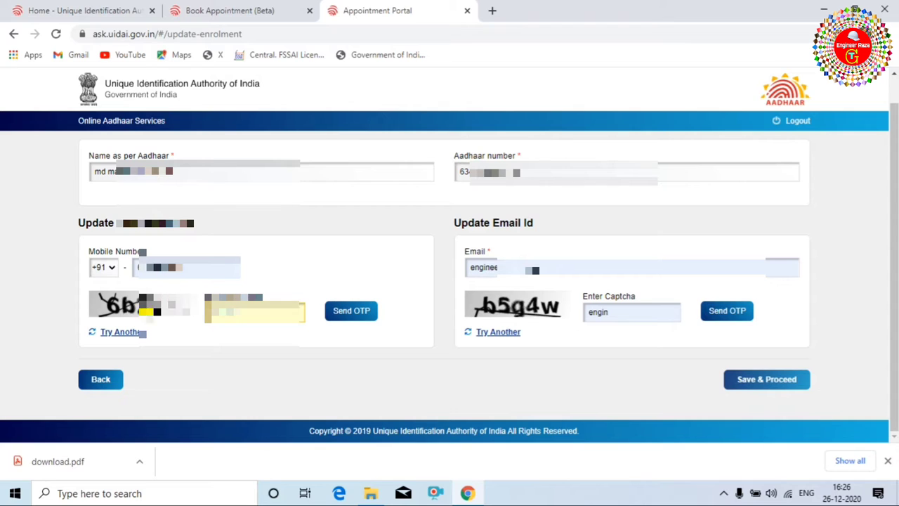
Request the mobile one-time PIN with a fresh captcha and verify it with the received PIN.
{"action": "left_click", "coordinate": [349, 313]}
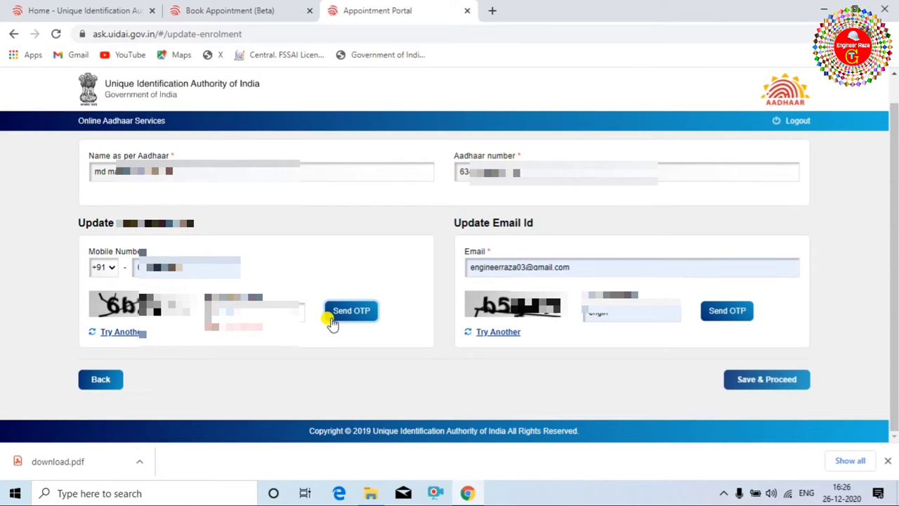
{"action": "left_click", "coordinate": [91, 333]}
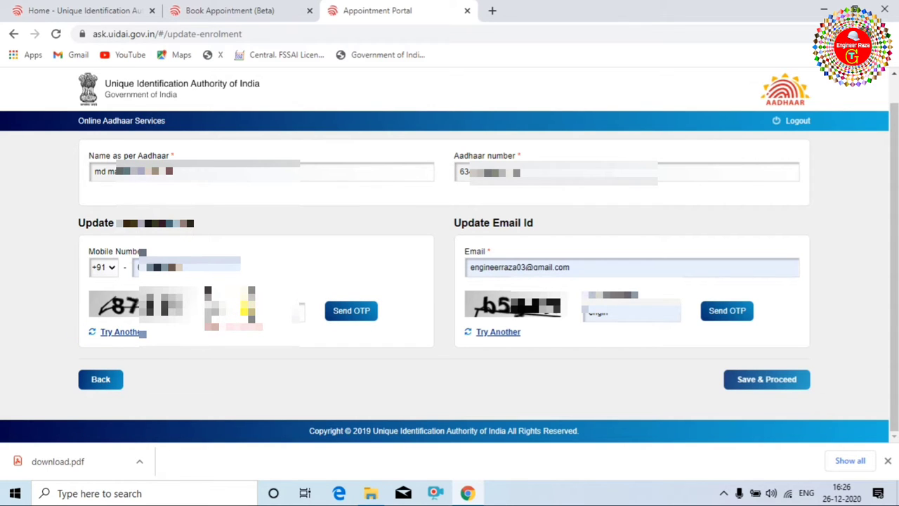
{"action": "left_click", "coordinate": [245, 309]}
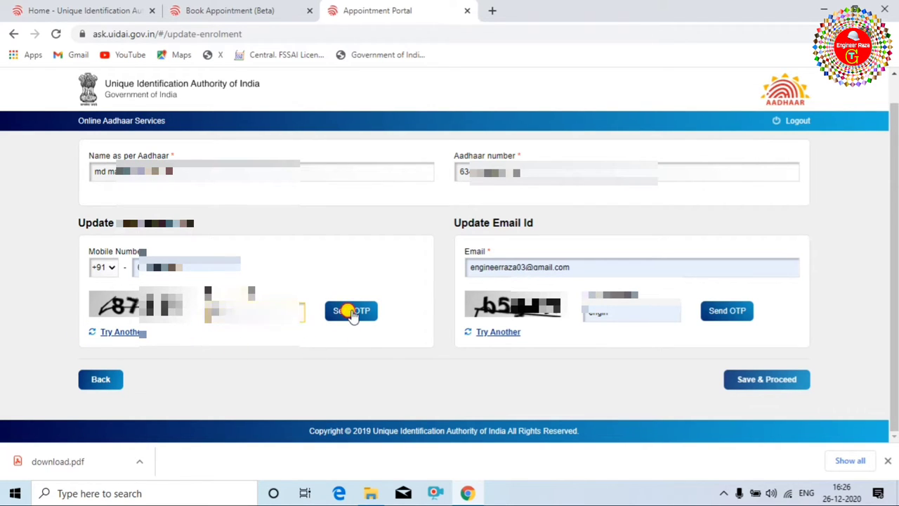
{"action": "left_click", "coordinate": [351, 311]}
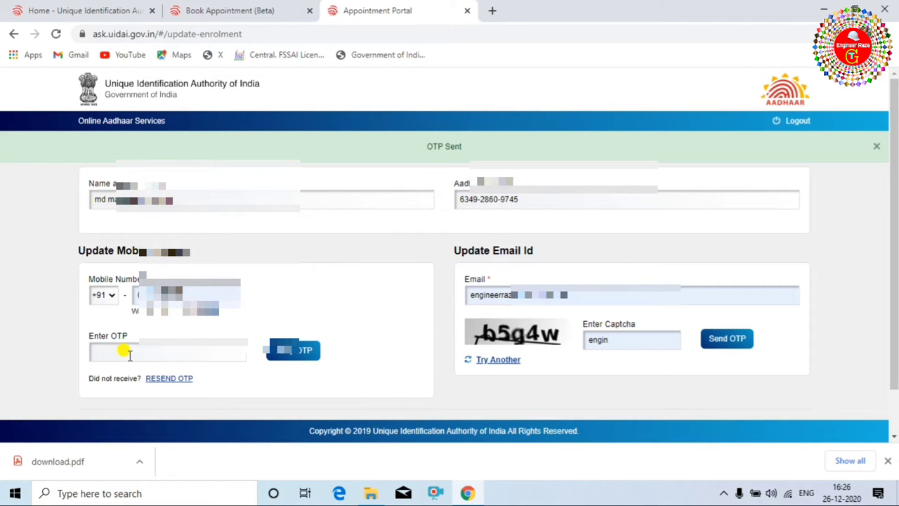
{"action": "left_click", "coordinate": [124, 351]}
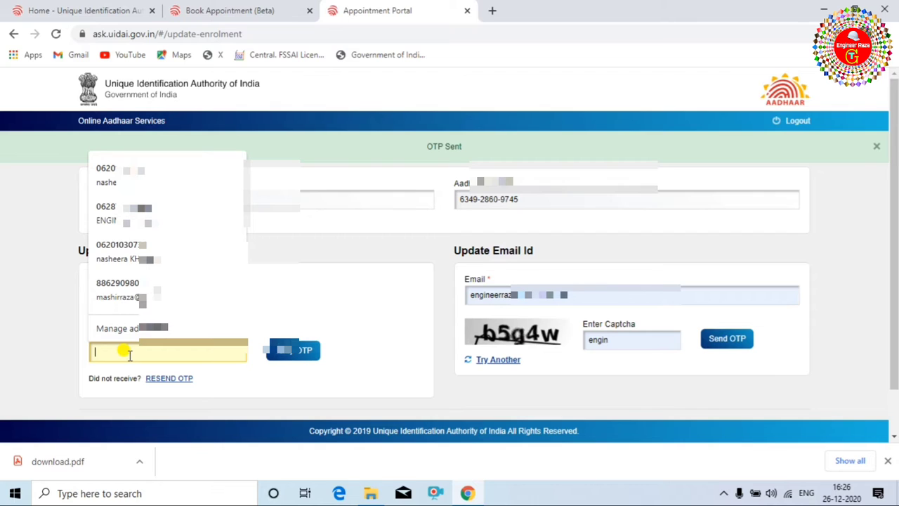
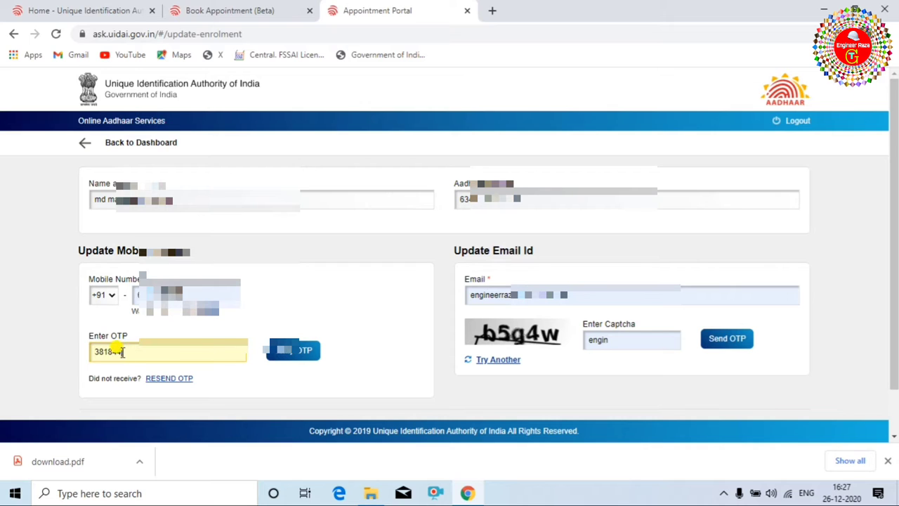
{"action": "left_click", "coordinate": [296, 351]}
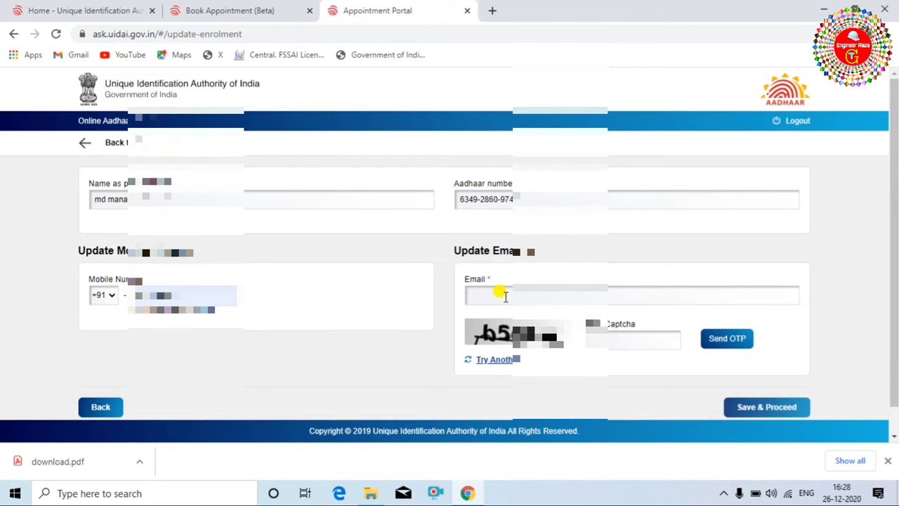
Fill in the new e-mail address from saved entries and request its one-time PIN.
{"action": "left_click", "coordinate": [504, 296]}
{"action": "left_click", "coordinate": [474, 361]}
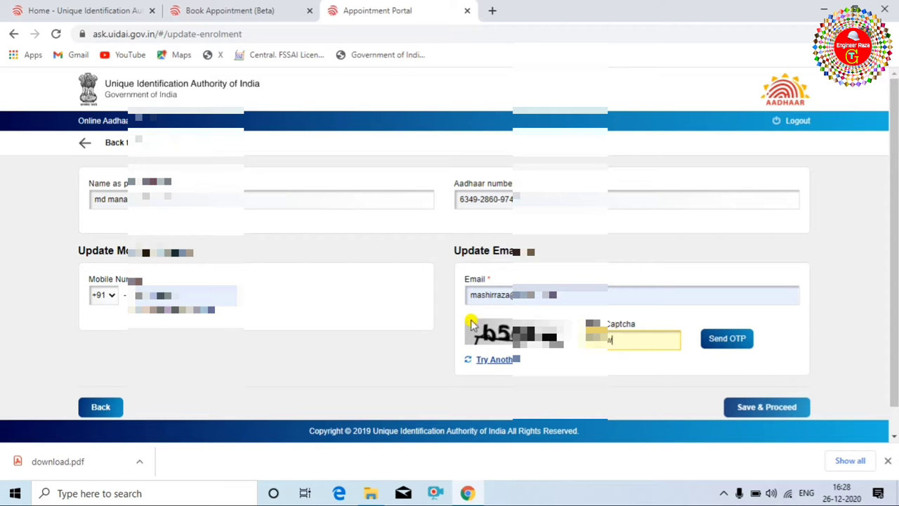
{"action": "left_click", "coordinate": [719, 341]}
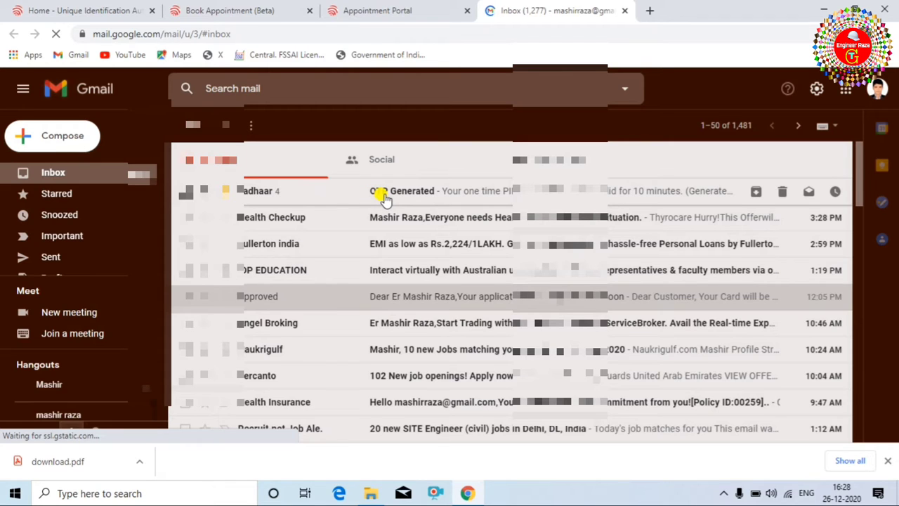
Open the UIDAI 'OTP Generated' email and select its one-time PIN to copy.
{"action": "left_click", "coordinate": [384, 198]}
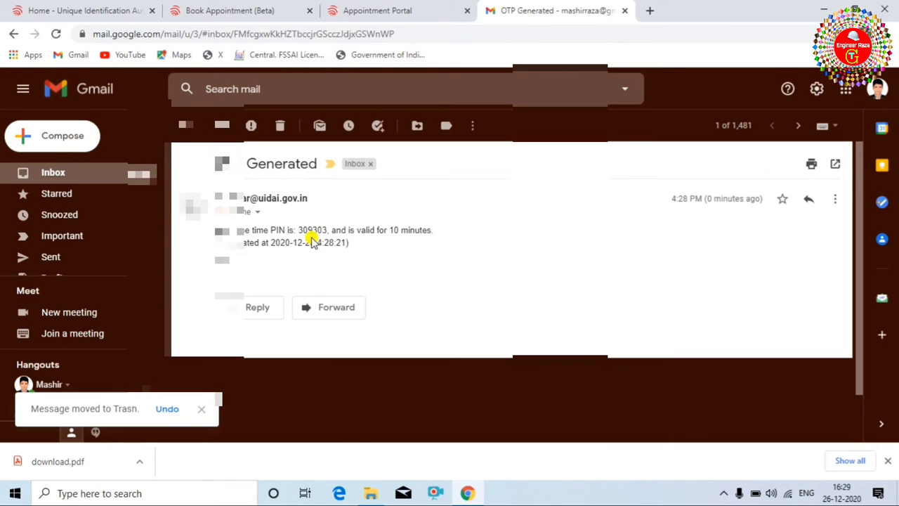
{"action": "left_click_drag", "start_coordinate": [292, 226], "coordinate": [324, 221]}
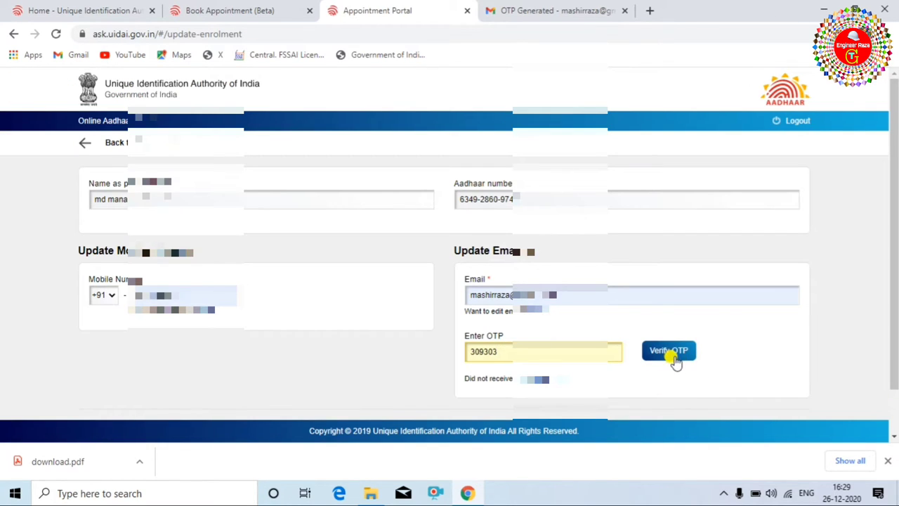
Verify the e-mail PIN, save and proceed, accept the section 3(2) disclosure, and submit.
{"action": "left_click", "coordinate": [672, 356]}
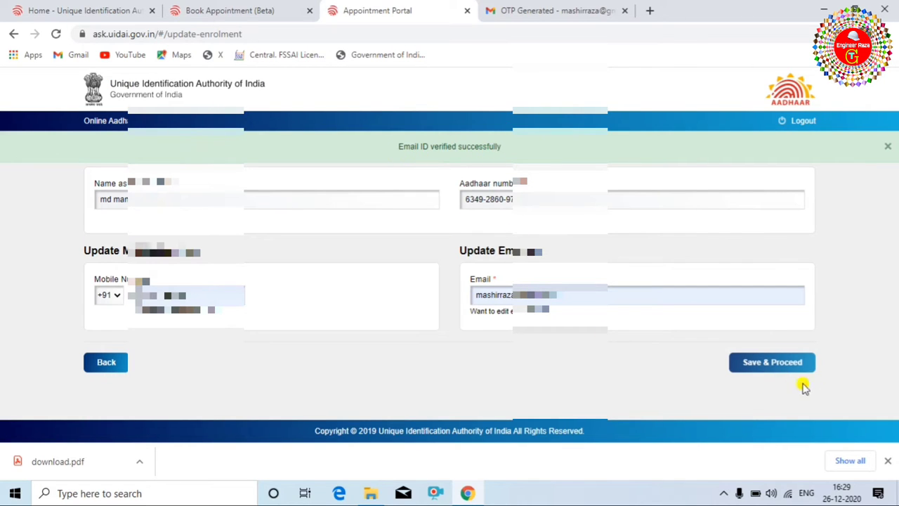
{"action": "left_click", "coordinate": [762, 365]}
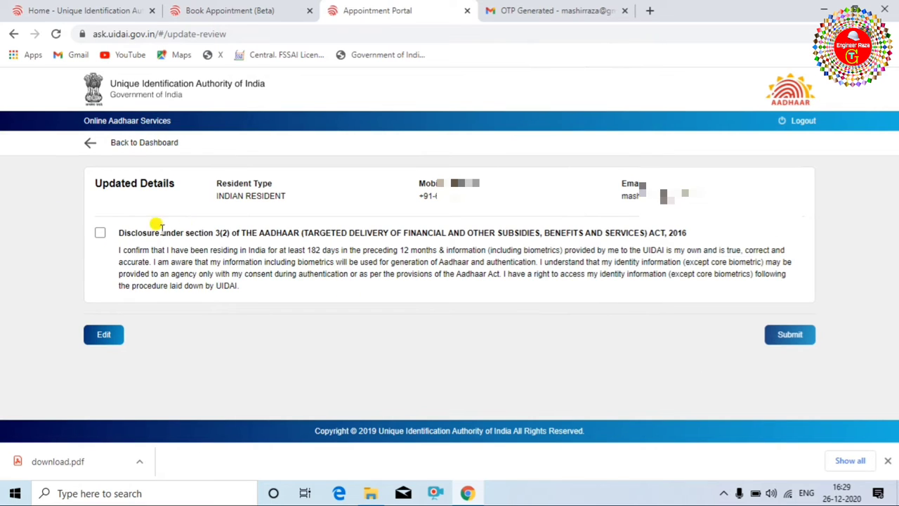
{"action": "left_click", "coordinate": [101, 234]}
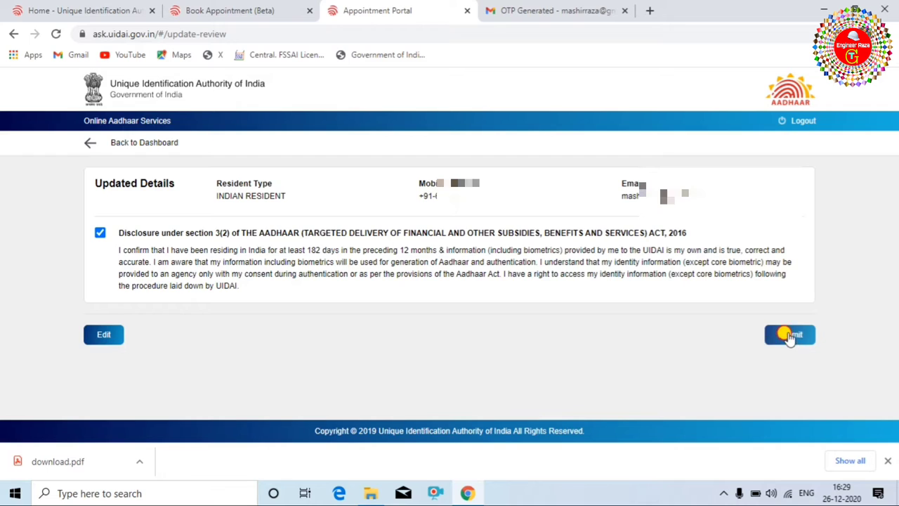
{"action": "left_click", "coordinate": [787, 334]}
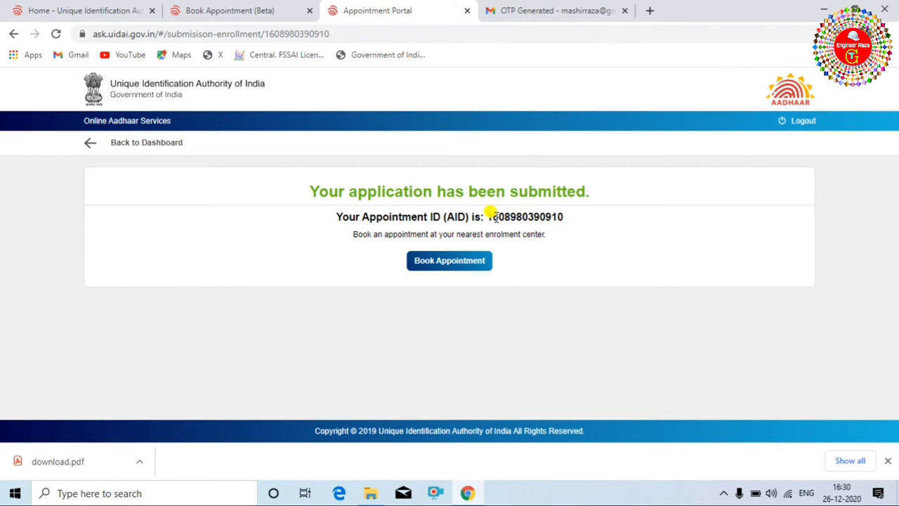
Copy the displayed Appointment ID, then continue to Book Appointment.
{"action": "left_click_drag", "start_coordinate": [483, 217], "coordinate": [599, 225]}
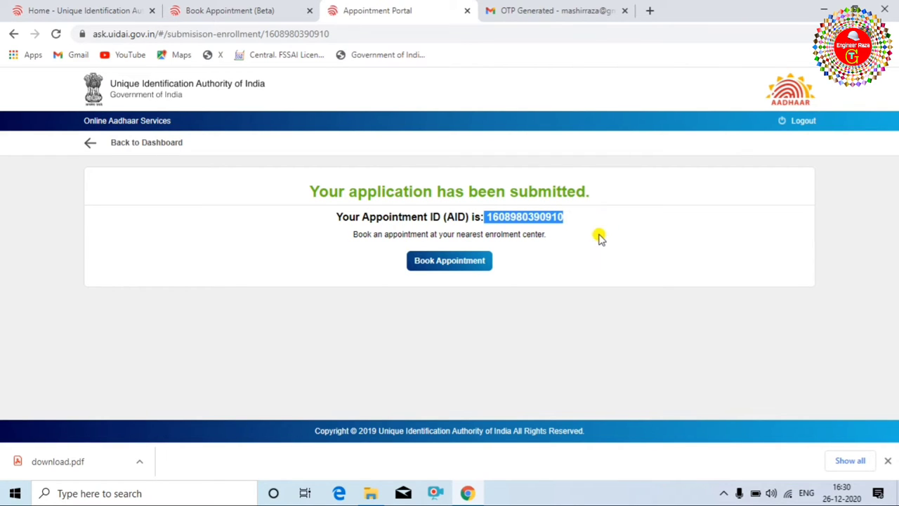
{"action": "left_click", "coordinate": [368, 315]}
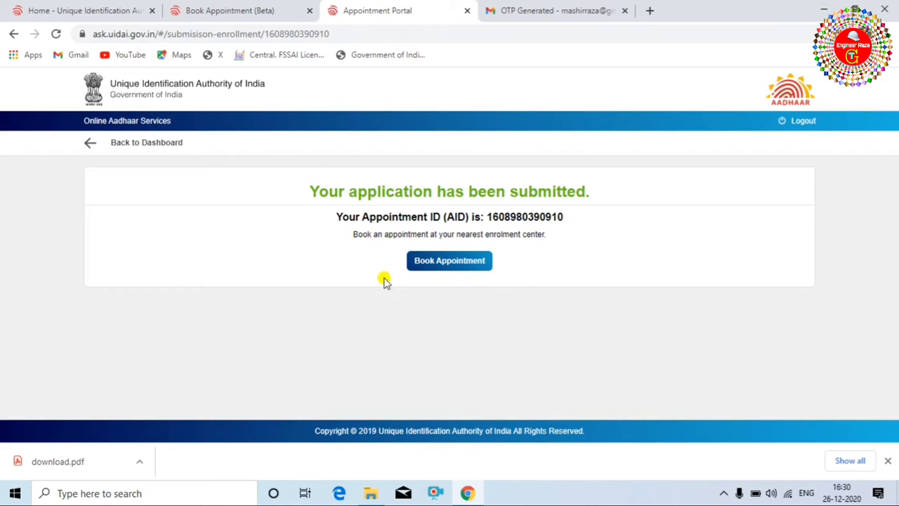
{"action": "left_click", "coordinate": [457, 266]}
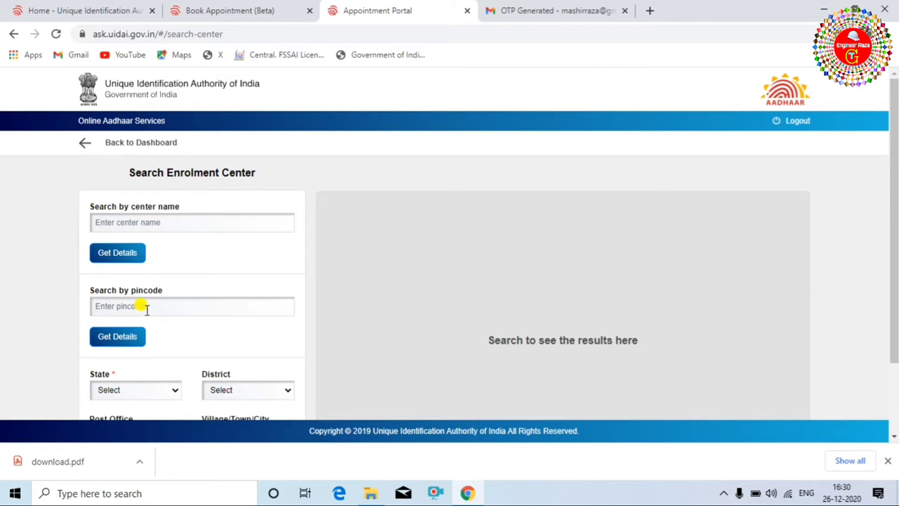
Search enrolment centres by the name 'madhubani'.
{"action": "left_click", "coordinate": [144, 223]}
{"action": "type", "text": "madhubani"}
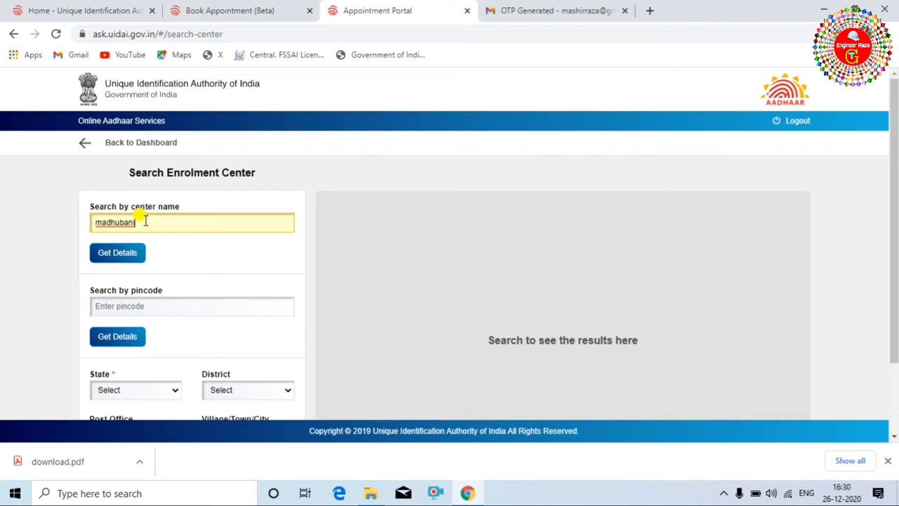
{"action": "left_click", "coordinate": [121, 254]}
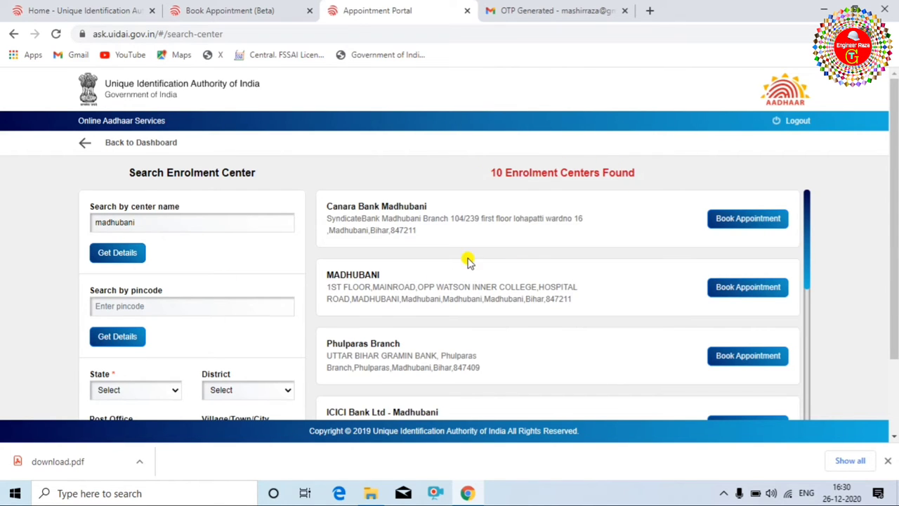
{"action": "scroll", "coordinate": [469, 262], "scroll_direction": "down", "scroll_amount": 6}
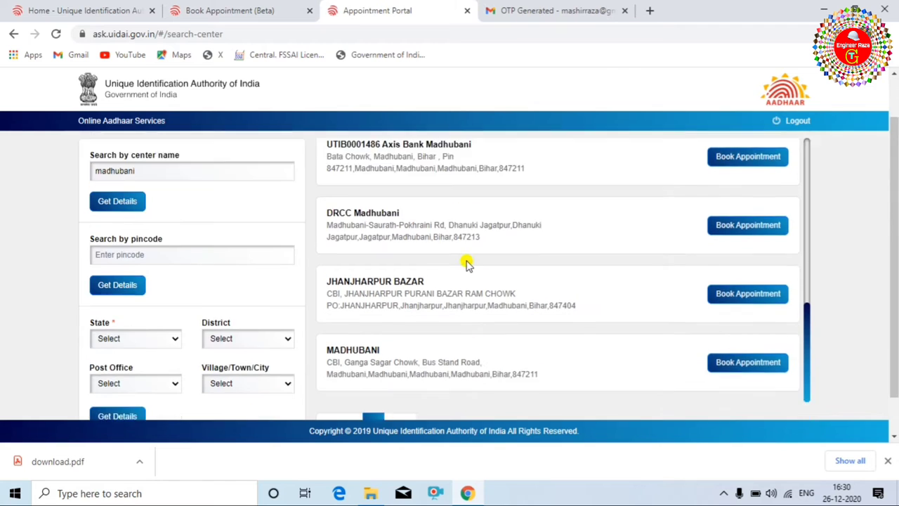
{"action": "scroll", "coordinate": [468, 262], "scroll_direction": "up", "scroll_amount": 6}
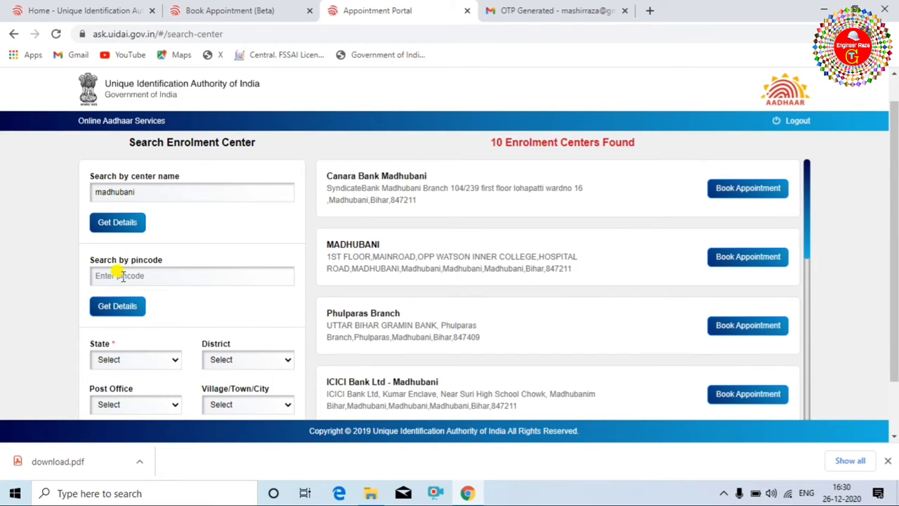
Search centres by pincode 847225, then re-run the 'madhubani' name search and browse results.
{"action": "left_click", "coordinate": [121, 276]}
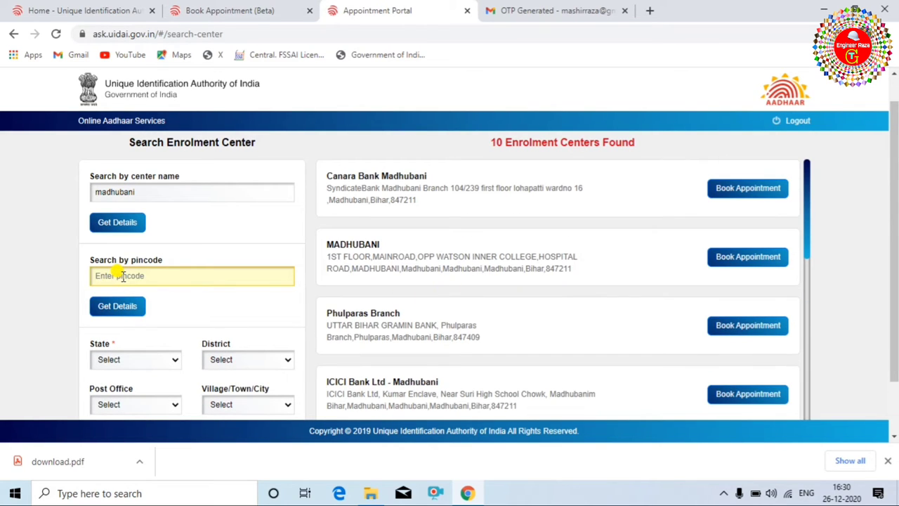
{"action": "type", "text": "847225"}
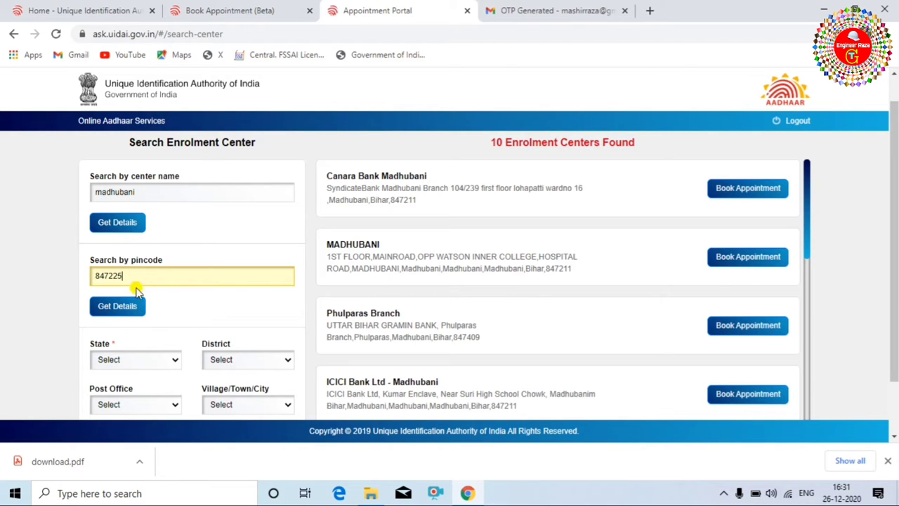
{"action": "left_click", "coordinate": [127, 306]}
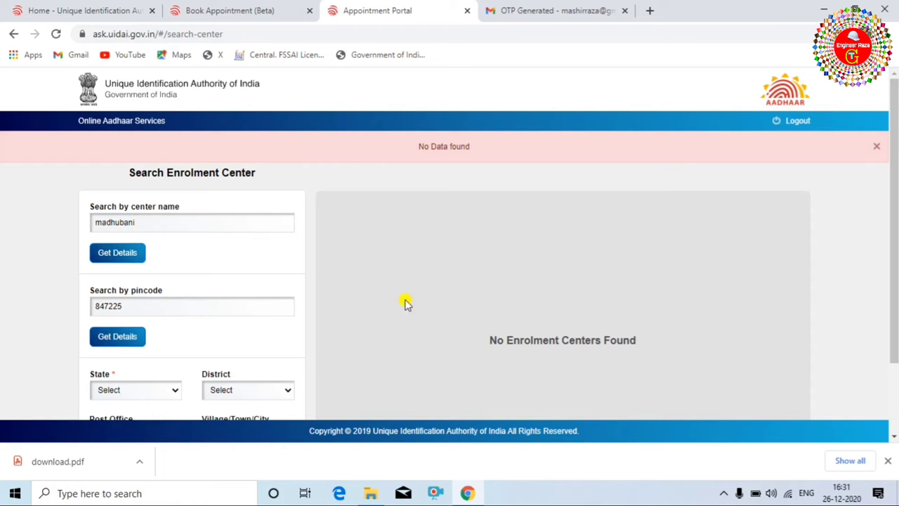
{"action": "left_click", "coordinate": [118, 253]}
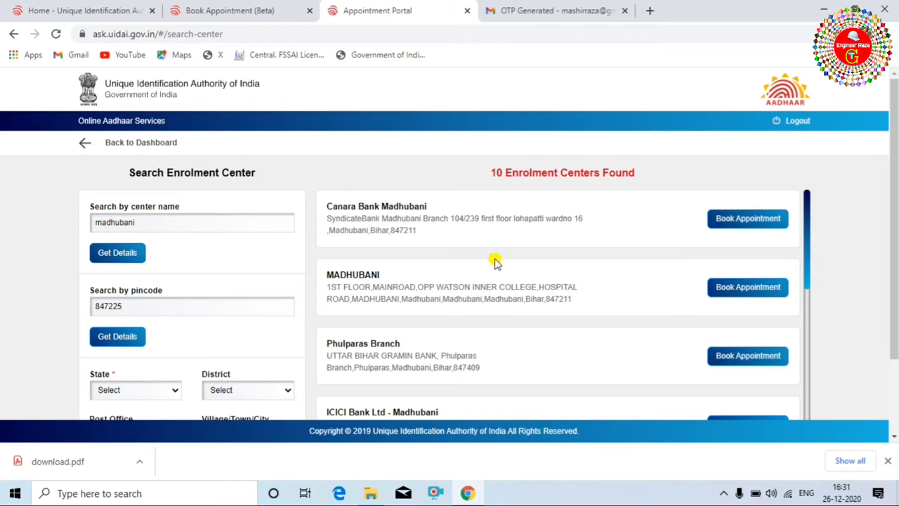
{"action": "scroll", "coordinate": [541, 250], "scroll_direction": "down", "scroll_amount": 5}
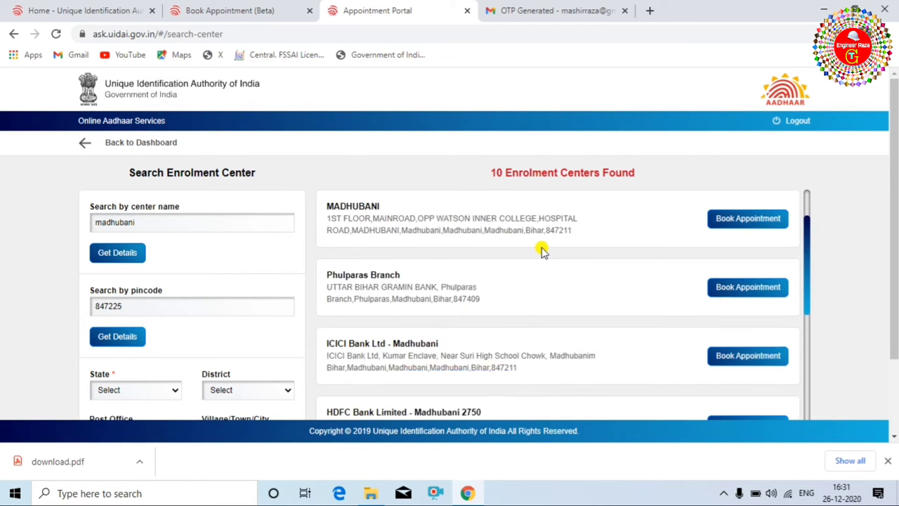
{"action": "scroll", "coordinate": [541, 250], "scroll_direction": "up", "scroll_amount": 2}
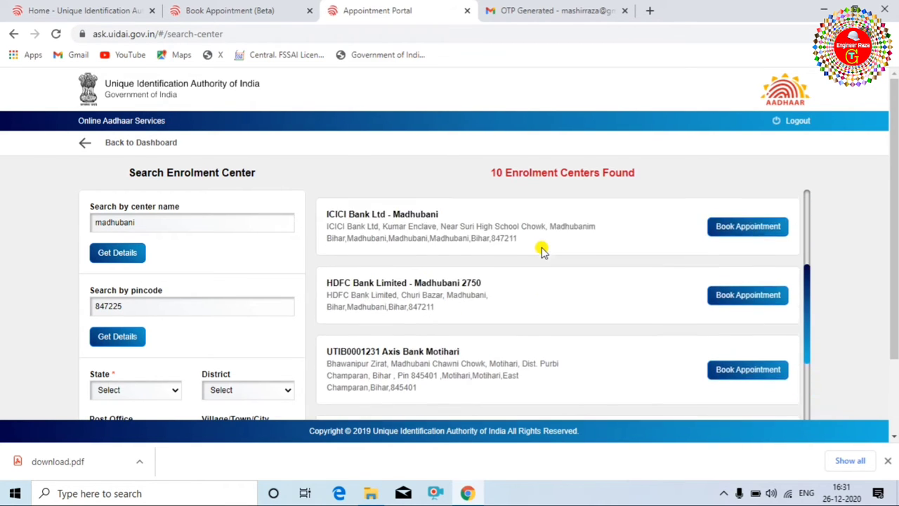
{"action": "scroll", "coordinate": [541, 251], "scroll_direction": "down", "scroll_amount": 2}
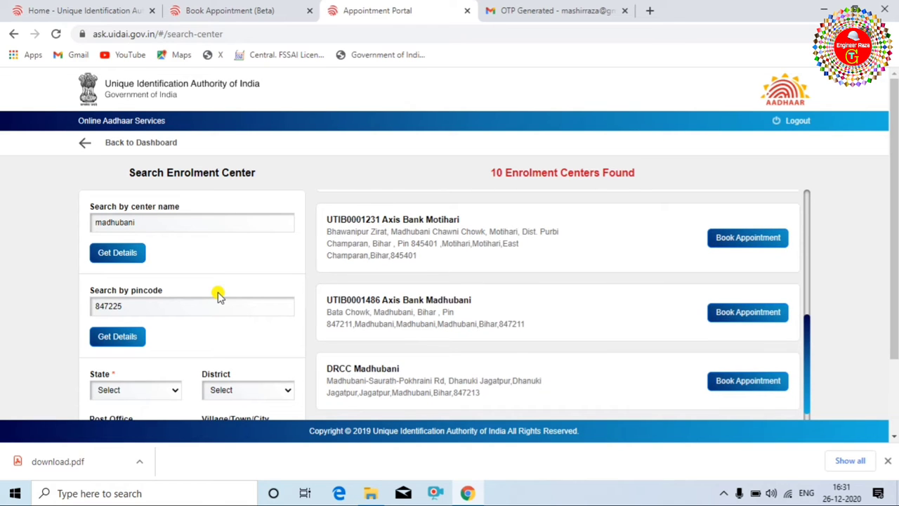
{"action": "scroll", "coordinate": [443, 298], "scroll_direction": "down", "scroll_amount": 3}
{"action": "scroll", "coordinate": [458, 302], "scroll_direction": "down", "scroll_amount": 2}
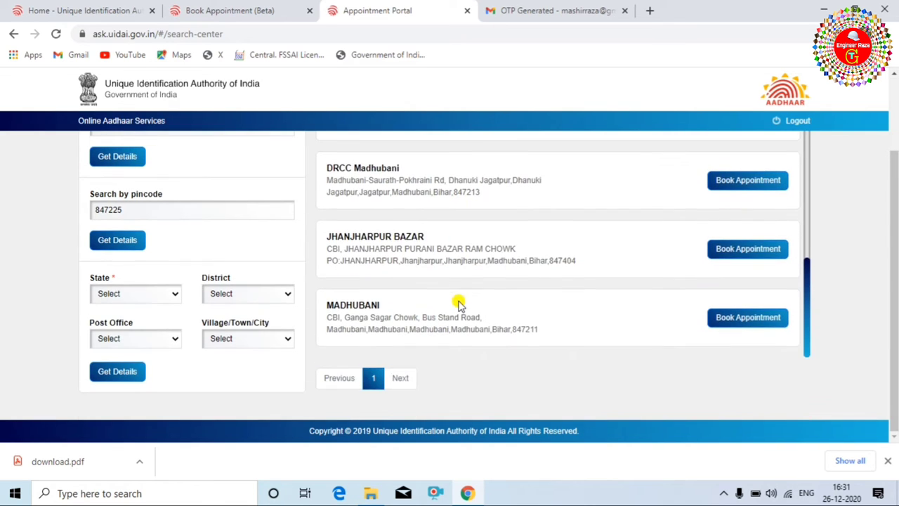
{"action": "scroll", "coordinate": [335, 301], "scroll_direction": "up", "scroll_amount": 3}
{"action": "scroll", "coordinate": [105, 249], "scroll_direction": "up", "scroll_amount": 2}
Replace the centre name with 'darbhanga' and list its matching centres.
{"action": "left_click_drag", "start_coordinate": [149, 223], "coordinate": [32, 218]}
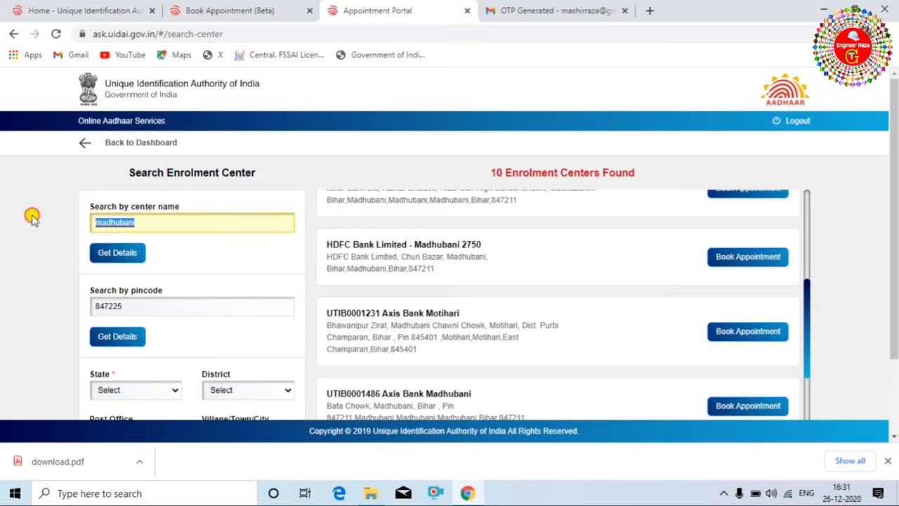
{"action": "type", "text": "darbhanga"}
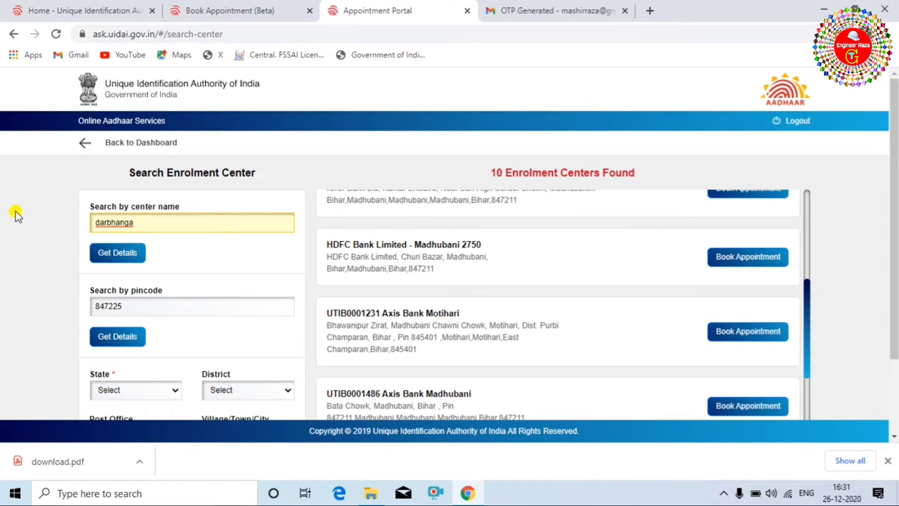
{"action": "left_click", "coordinate": [118, 253]}
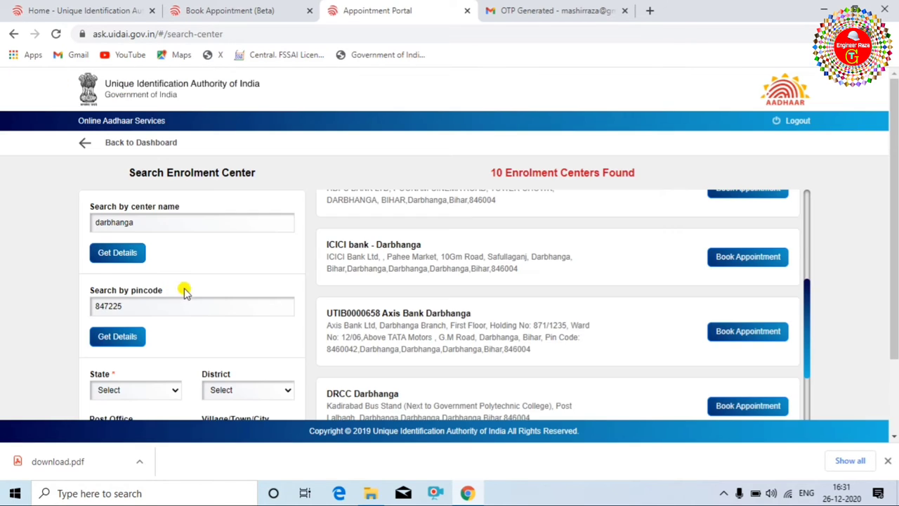
{"action": "scroll", "coordinate": [572, 274], "scroll_direction": "up", "scroll_amount": 2}
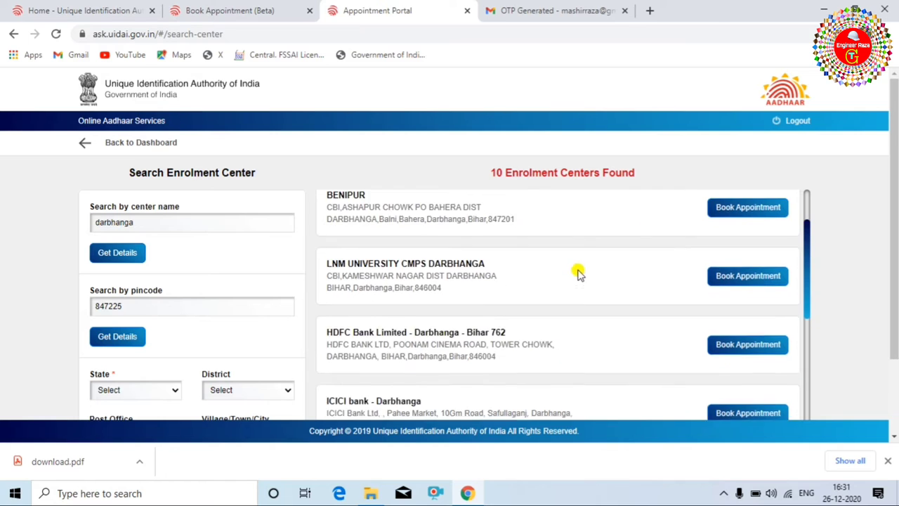
{"action": "scroll", "coordinate": [577, 272], "scroll_direction": "up", "scroll_amount": 2}
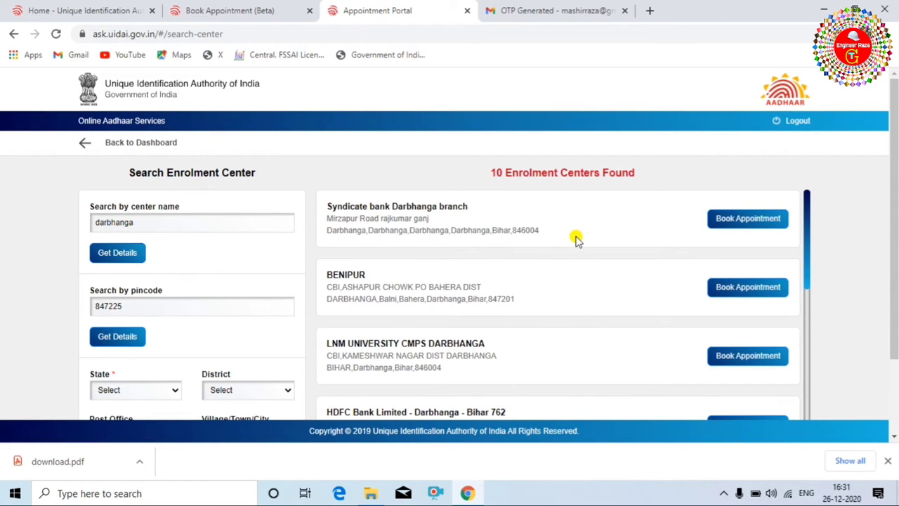
{"action": "scroll", "coordinate": [576, 238], "scroll_direction": "down", "scroll_amount": 1}
{"action": "scroll", "coordinate": [575, 239], "scroll_direction": "up", "scroll_amount": 1}
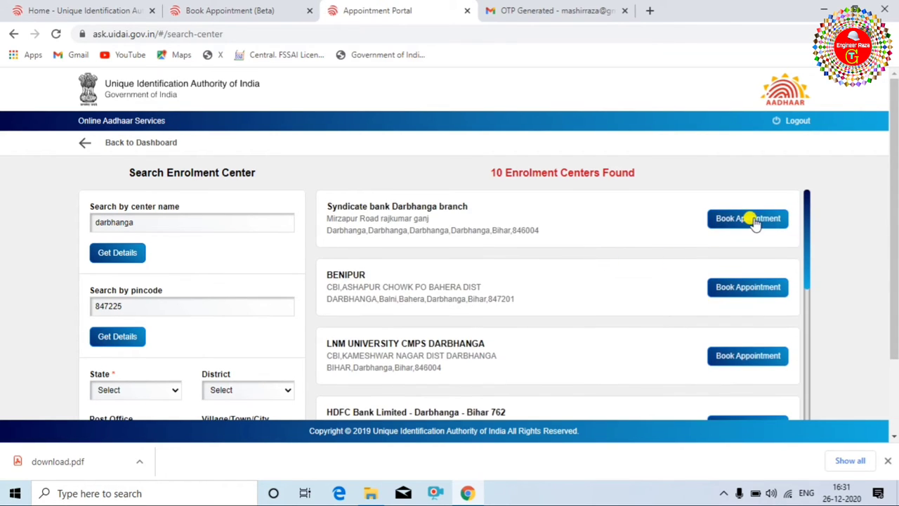
Pick Syndicate bank Darbhanga branch and browse January–February 2021 for free slots.
{"action": "left_click", "coordinate": [748, 221]}
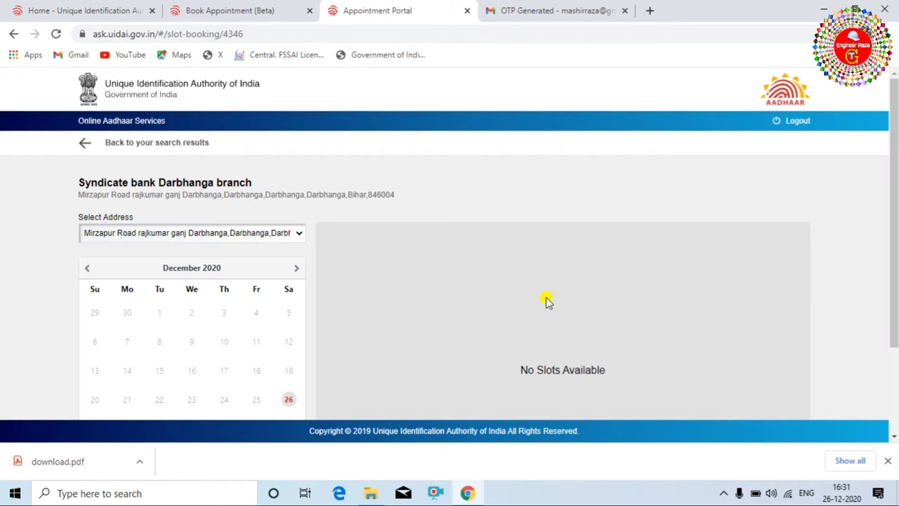
{"action": "scroll", "coordinate": [290, 289], "scroll_direction": "down", "scroll_amount": 2}
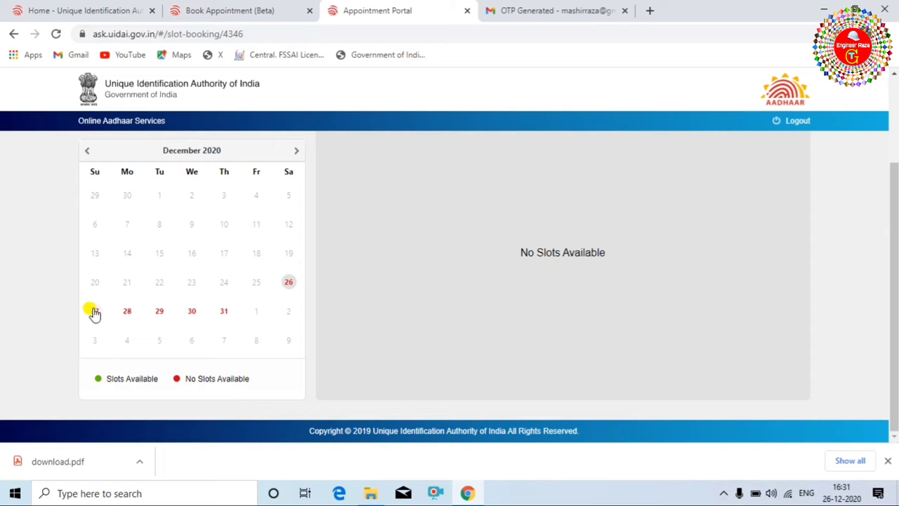
{"action": "scroll", "coordinate": [307, 196], "scroll_direction": "up", "scroll_amount": 1}
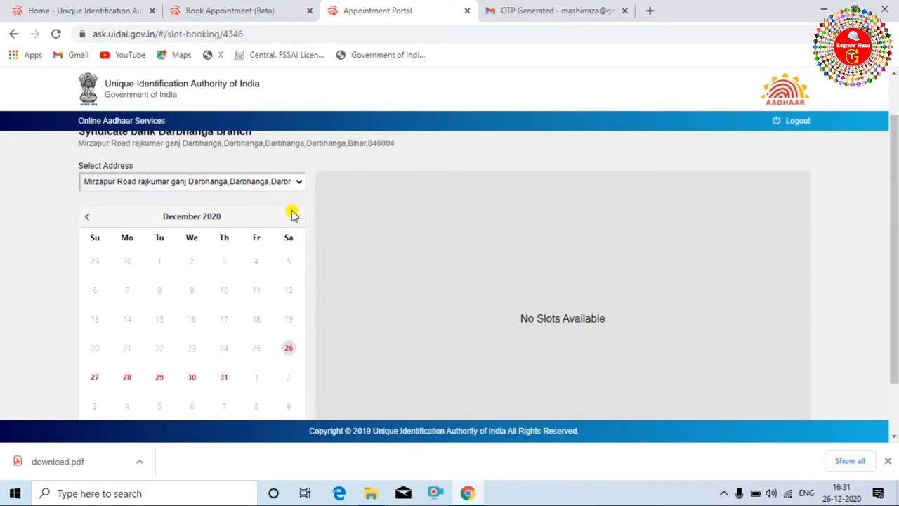
{"action": "left_click", "coordinate": [295, 218]}
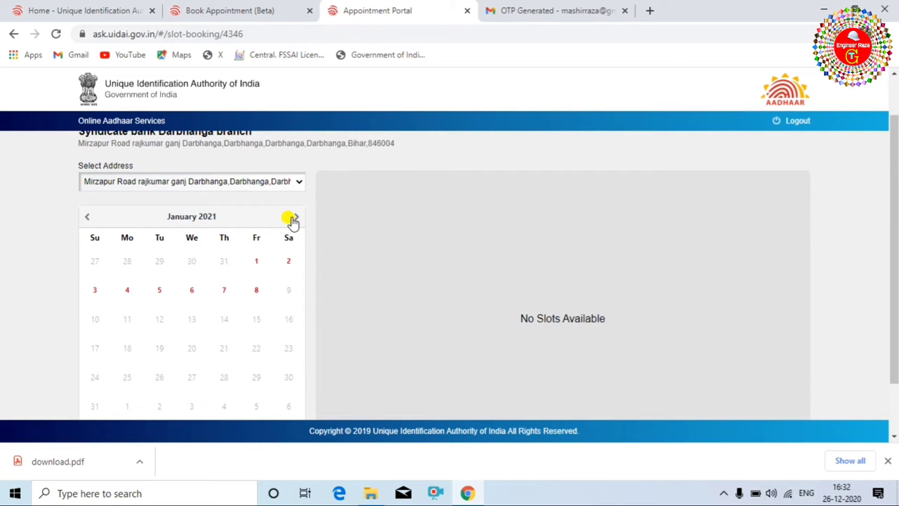
{"action": "left_click", "coordinate": [291, 219]}
{"action": "left_click", "coordinate": [89, 218]}
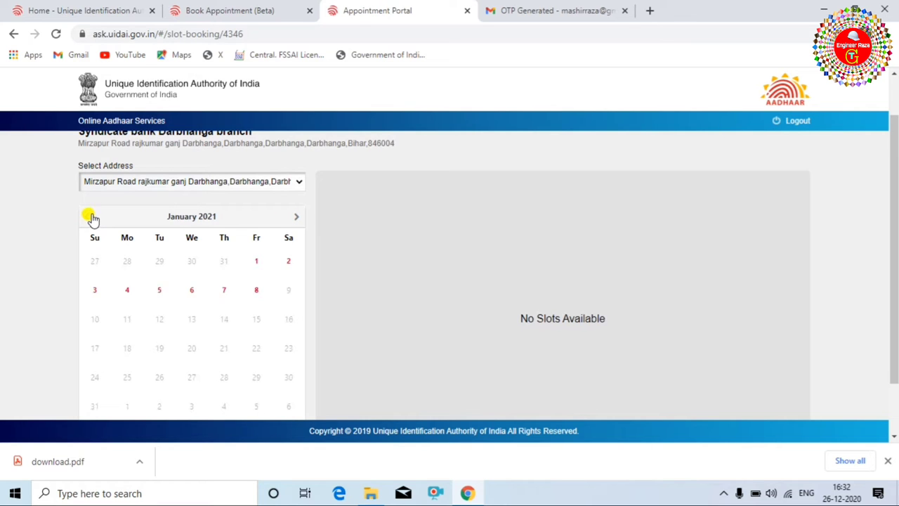
{"action": "left_click", "coordinate": [92, 218]}
Switch to the BENIPUR centre address and check January–February 2021 for free slots.
{"action": "left_click", "coordinate": [296, 184]}
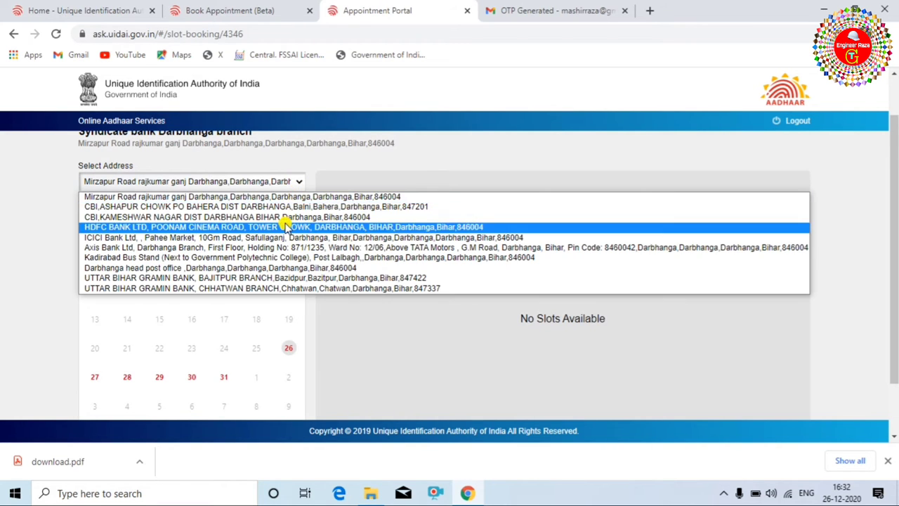
{"action": "left_click", "coordinate": [292, 203]}
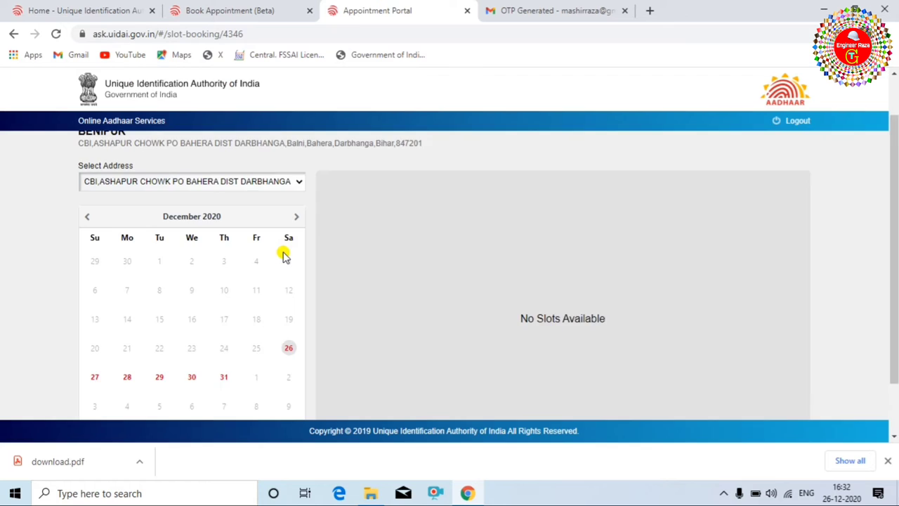
{"action": "scroll", "coordinate": [285, 253], "scroll_direction": "down", "scroll_amount": 1}
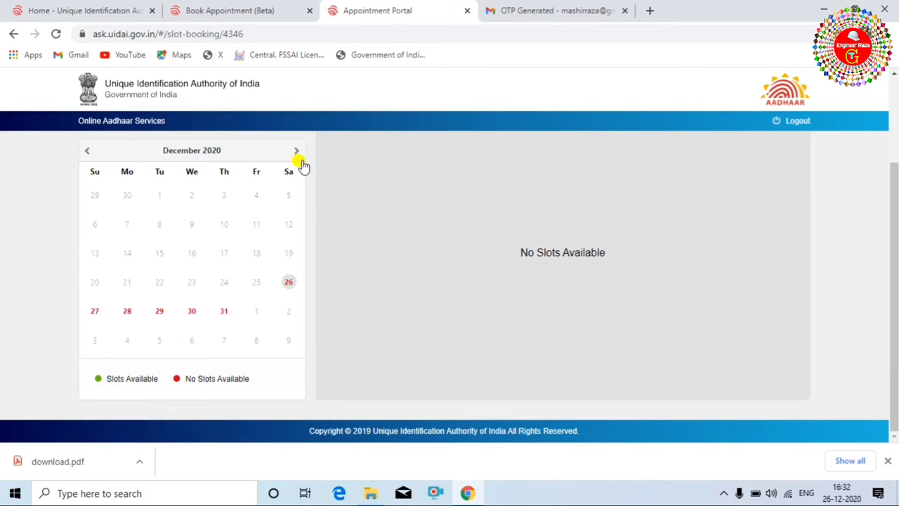
{"action": "left_click", "coordinate": [293, 152]}
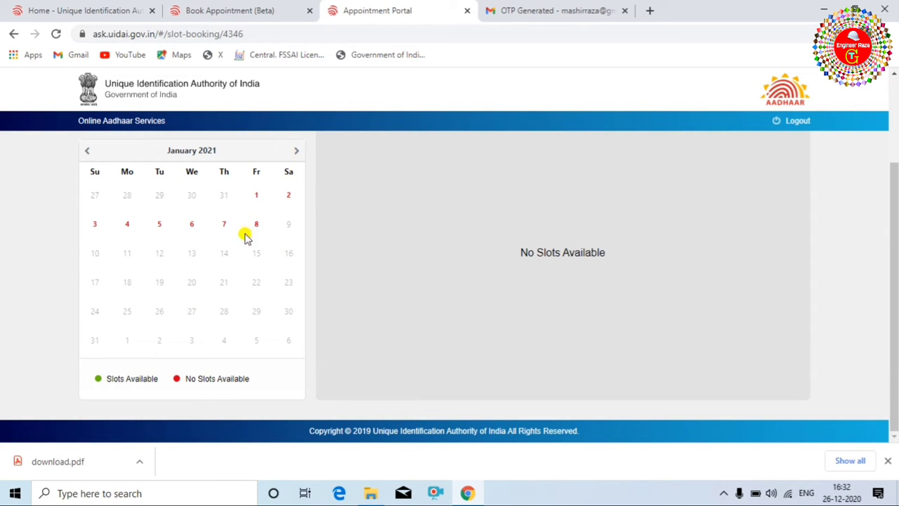
{"action": "left_click", "coordinate": [294, 154]}
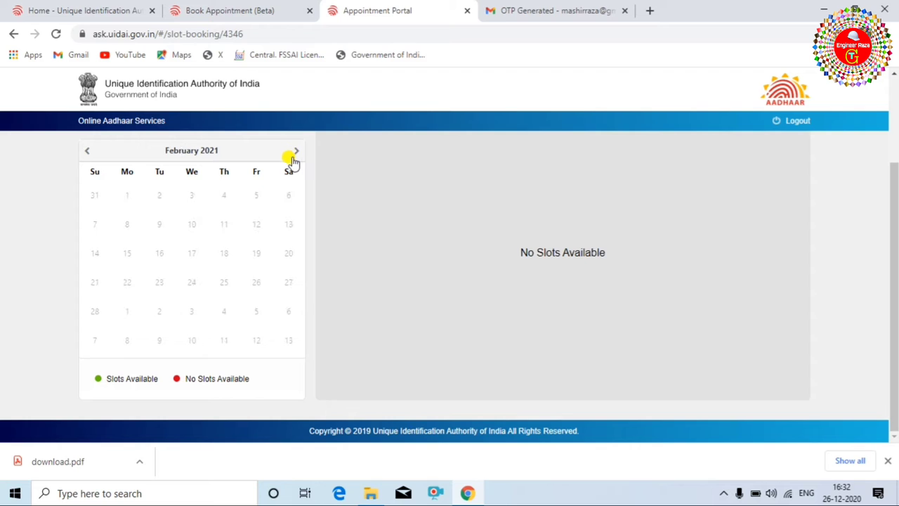
{"action": "left_click", "coordinate": [85, 152]}
{"action": "left_click", "coordinate": [86, 152]}
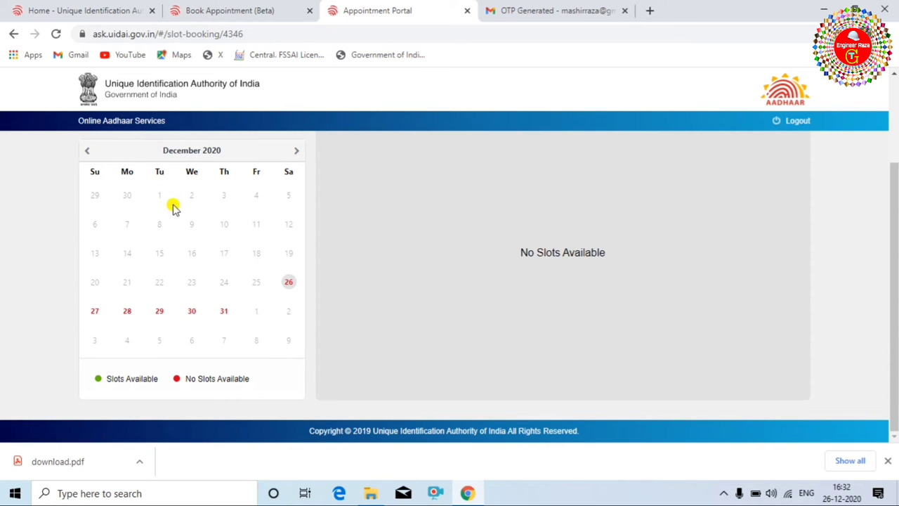
{"action": "scroll", "coordinate": [210, 211], "scroll_direction": "up", "scroll_amount": 2}
Switch to the LNM University centre address and show its January 2021 calendar.
{"action": "left_click", "coordinate": [299, 234]}
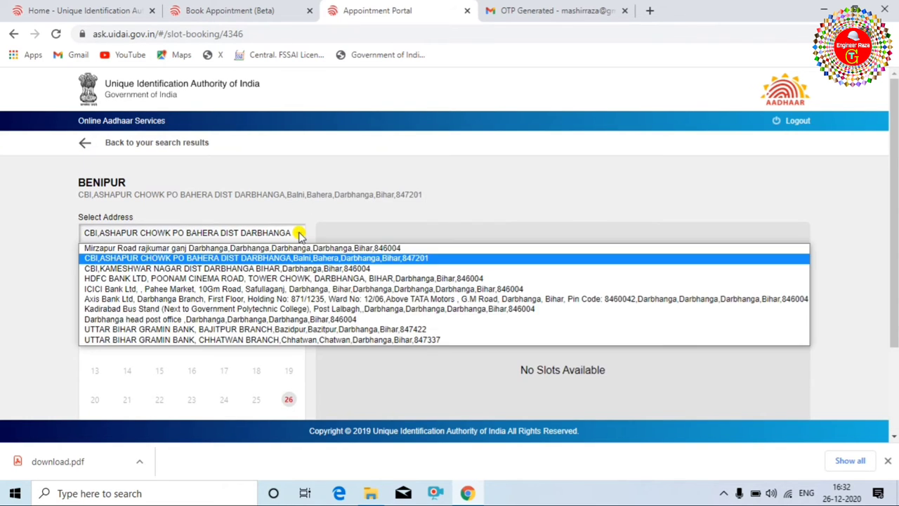
{"action": "left_click", "coordinate": [287, 268]}
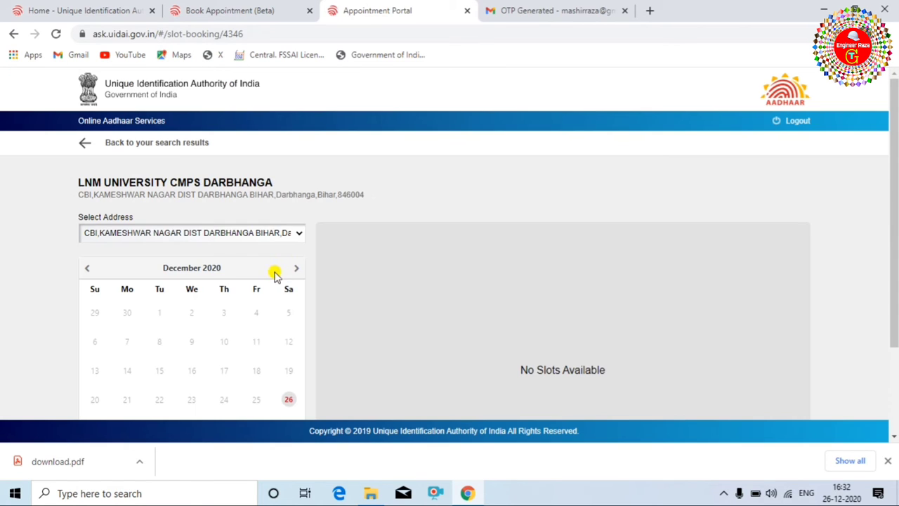
{"action": "scroll", "coordinate": [199, 219], "scroll_direction": "down", "scroll_amount": 1}
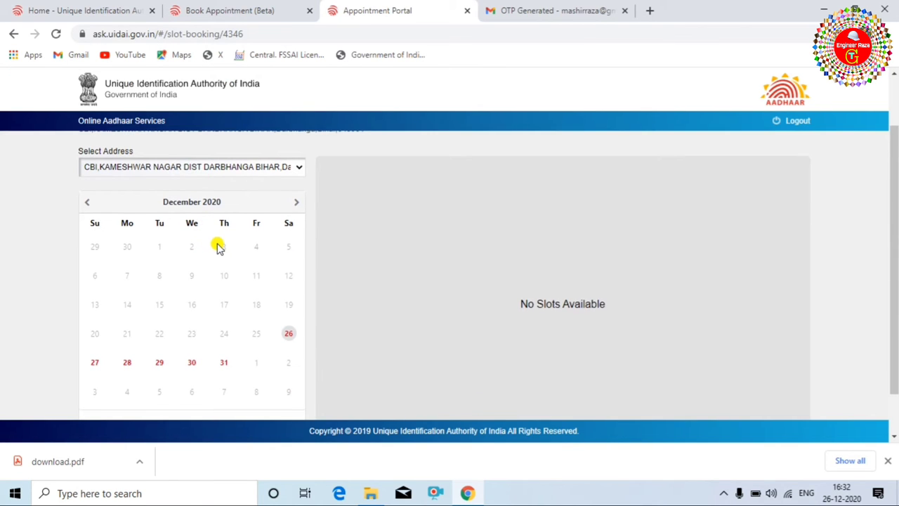
{"action": "scroll", "coordinate": [215, 281], "scroll_direction": "down", "scroll_amount": 1}
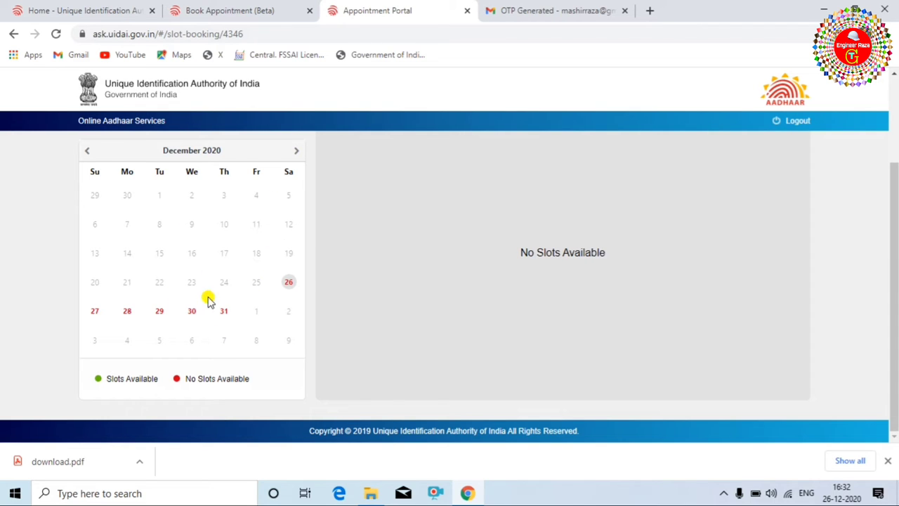
{"action": "left_click", "coordinate": [295, 151]}
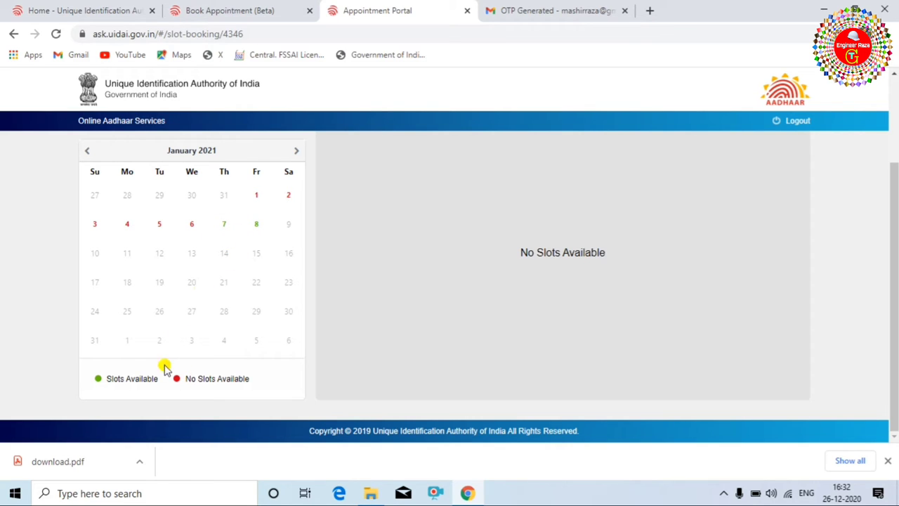
Choose 8 January 2021 with the 1:15 PM time slot and submit it for booking.
{"action": "left_click", "coordinate": [222, 226]}
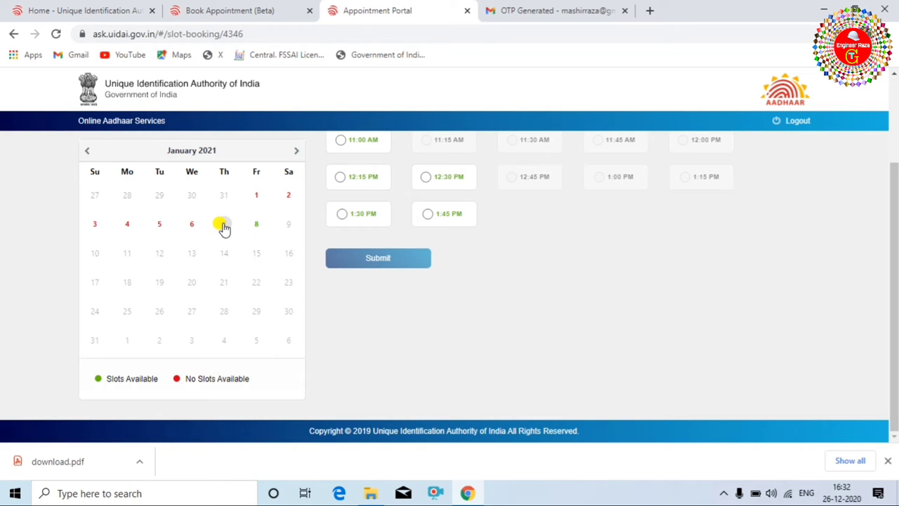
{"action": "left_click", "coordinate": [256, 225]}
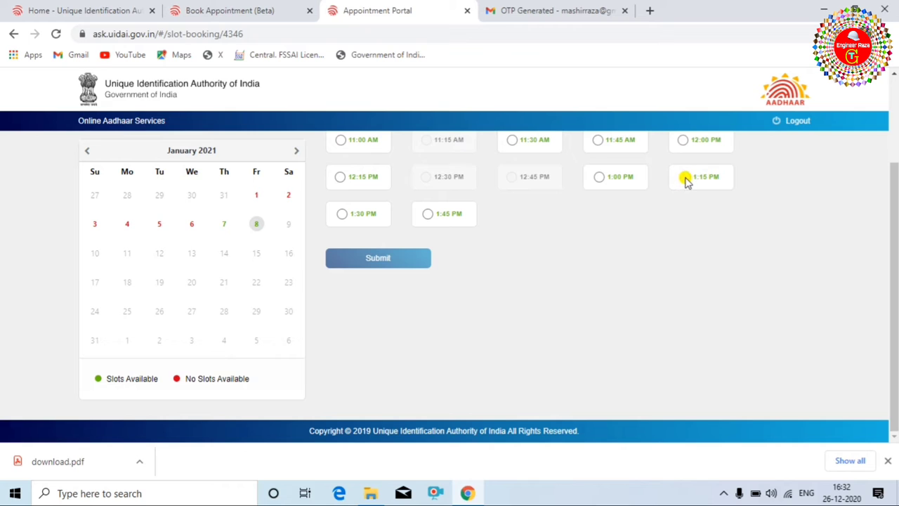
{"action": "left_click", "coordinate": [685, 177]}
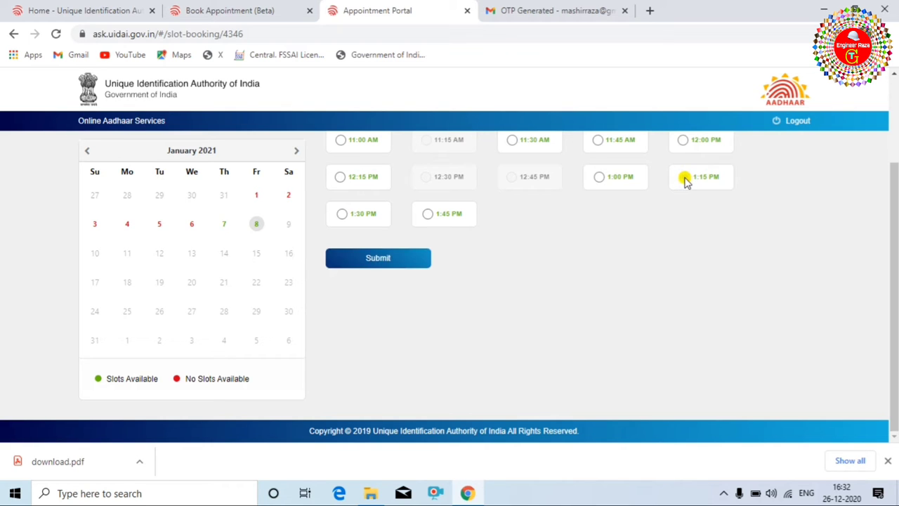
{"action": "left_click", "coordinate": [380, 258]}
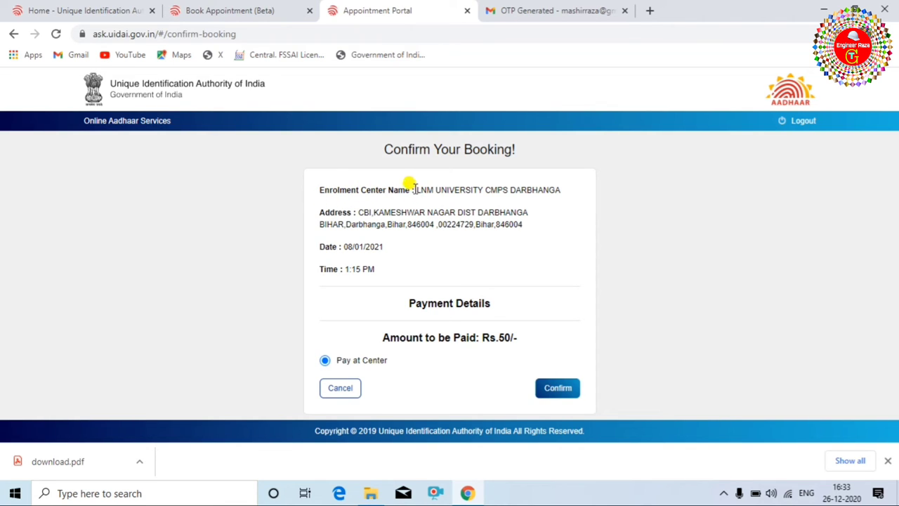
{"action": "left_click_drag", "start_coordinate": [410, 181], "coordinate": [580, 182]}
{"action": "left_click", "coordinate": [155, 212]}
{"action": "left_click_drag", "start_coordinate": [316, 217], "coordinate": [528, 232]}
{"action": "left_click", "coordinate": [273, 251]}
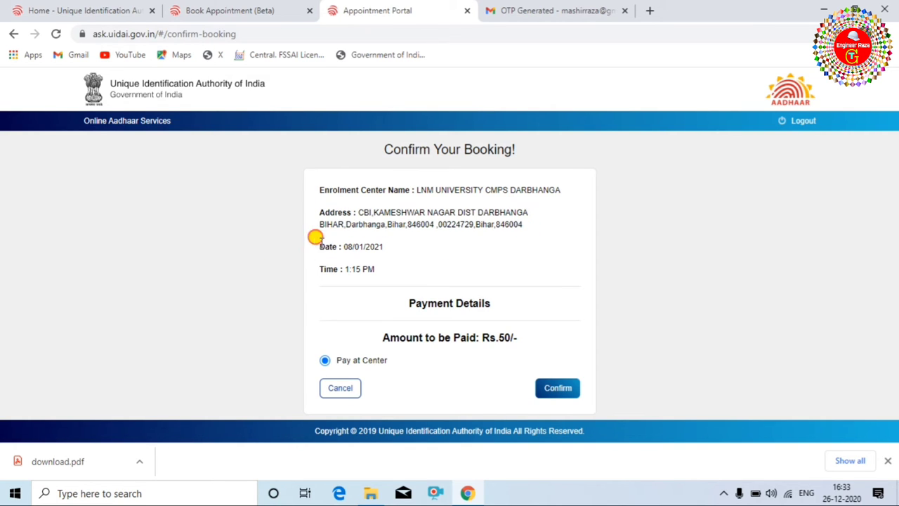
{"action": "left_click_drag", "start_coordinate": [315, 242], "coordinate": [399, 247]}
{"action": "left_click_drag", "start_coordinate": [340, 269], "coordinate": [398, 271]}
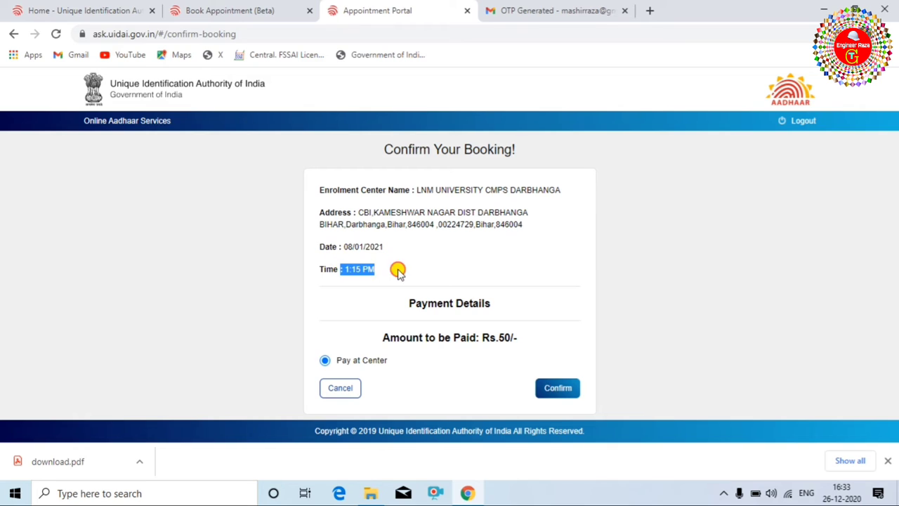
{"action": "left_click", "coordinate": [191, 279]}
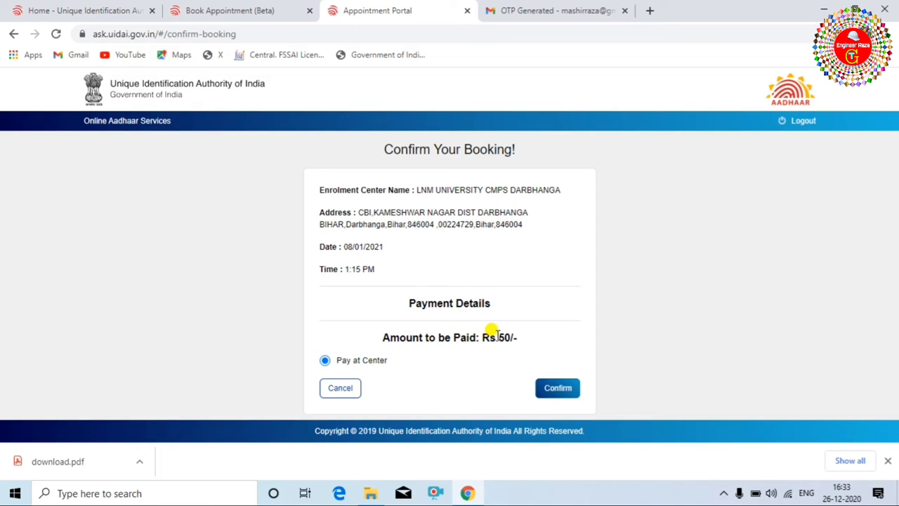
{"action": "left_click_drag", "start_coordinate": [495, 332], "coordinate": [601, 344]}
{"action": "left_click", "coordinate": [124, 327]}
{"action": "left_click_drag", "start_coordinate": [497, 338], "coordinate": [622, 335]}
Confirm the appointment booking and scroll through the generated acknowledgement PDF.
{"action": "left_click", "coordinate": [168, 361]}
{"action": "left_click", "coordinate": [575, 397]}
{"action": "scroll", "coordinate": [450, 296], "scroll_direction": "down", "scroll_amount": 1}
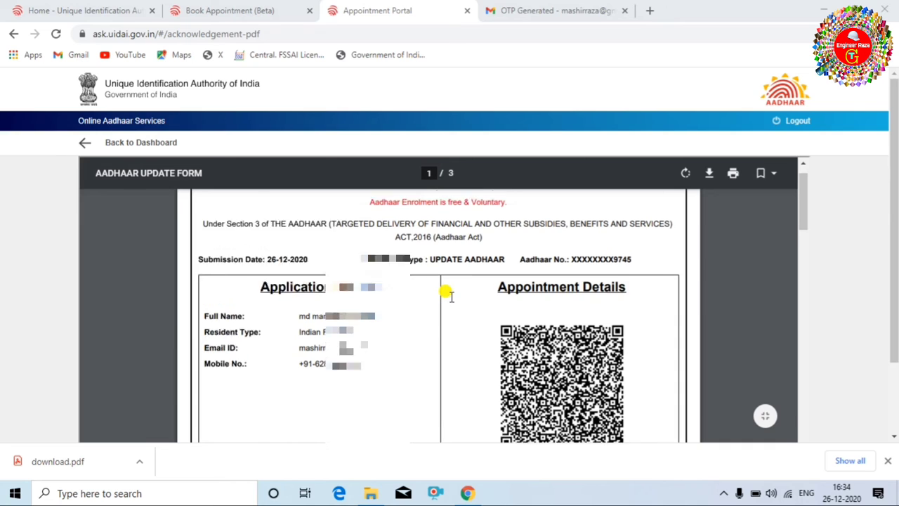
{"action": "scroll", "coordinate": [447, 293], "scroll_direction": "up", "scroll_amount": 1}
{"action": "scroll", "coordinate": [428, 267], "scroll_direction": "down", "scroll_amount": 1}
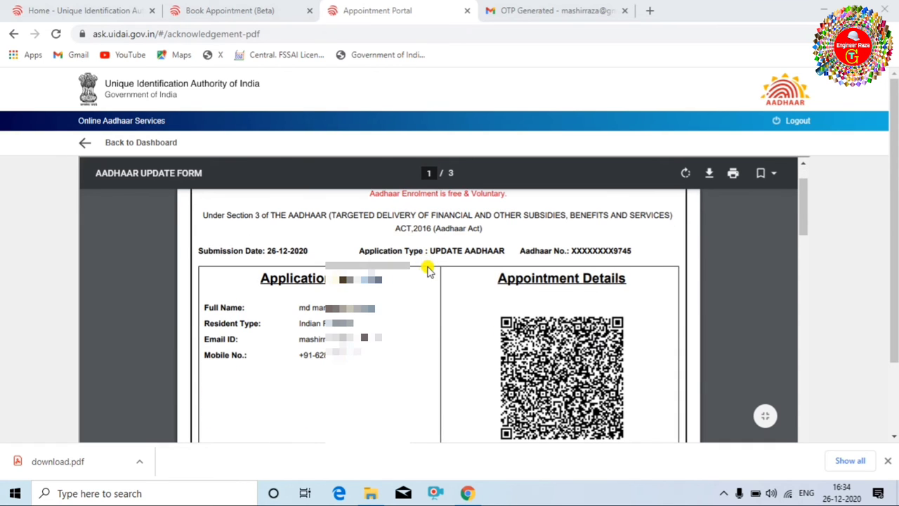
{"action": "scroll", "coordinate": [421, 275], "scroll_direction": "down", "scroll_amount": 1}
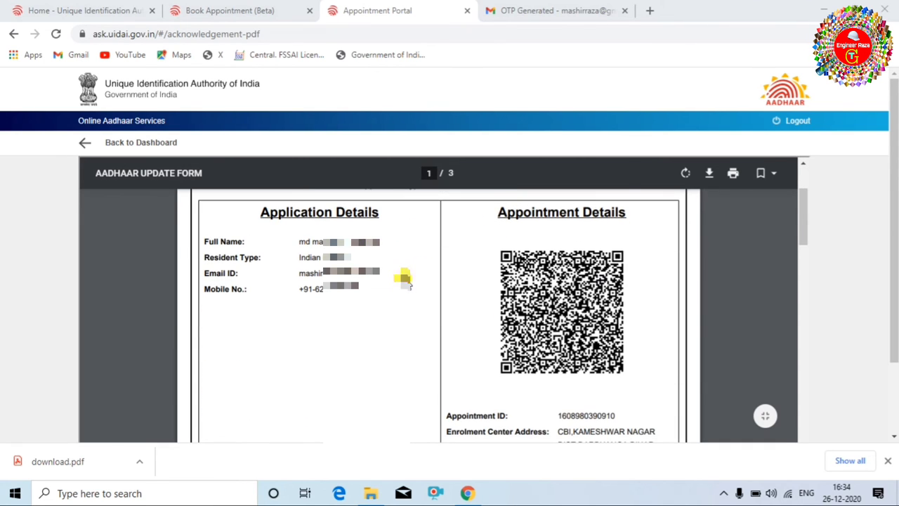
{"action": "scroll", "coordinate": [401, 277], "scroll_direction": "up", "scroll_amount": 2}
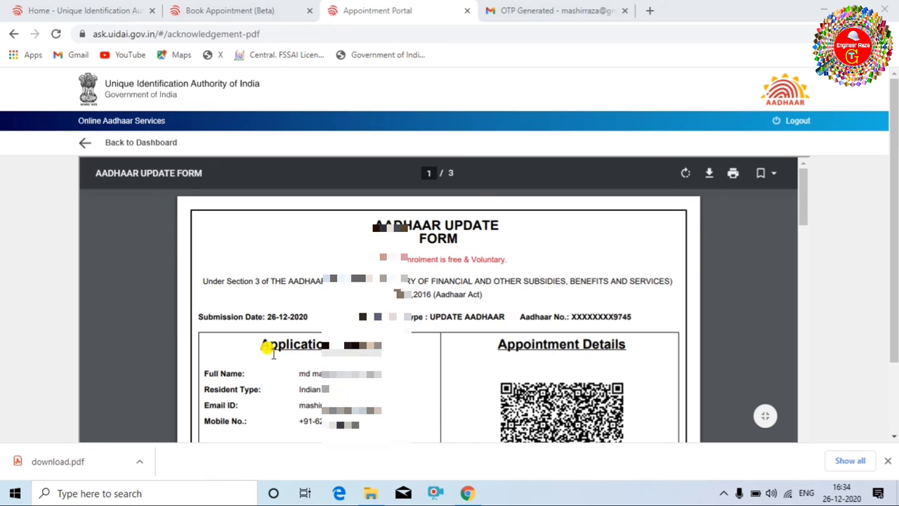
{"action": "scroll", "coordinate": [365, 346], "scroll_direction": "down", "scroll_amount": 1}
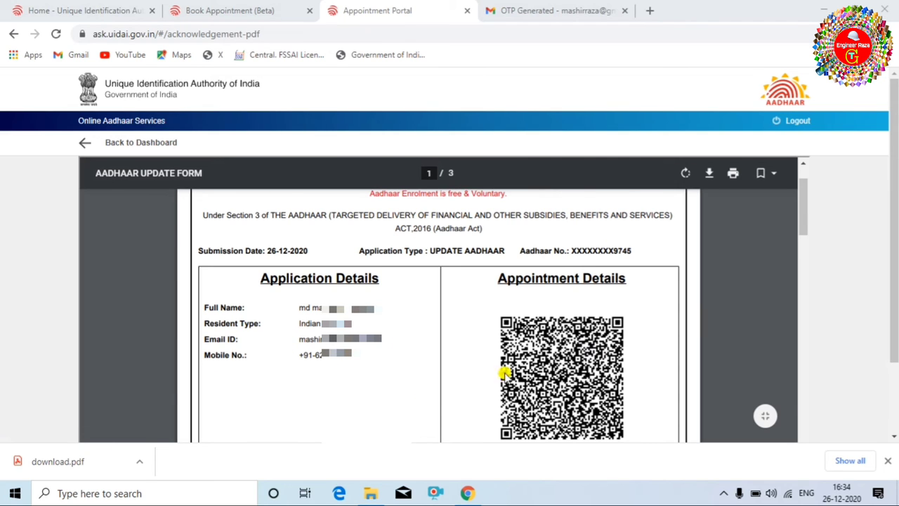
{"action": "scroll", "coordinate": [504, 374], "scroll_direction": "down", "scroll_amount": 2}
{"action": "scroll", "coordinate": [557, 321], "scroll_direction": "down", "scroll_amount": 3}
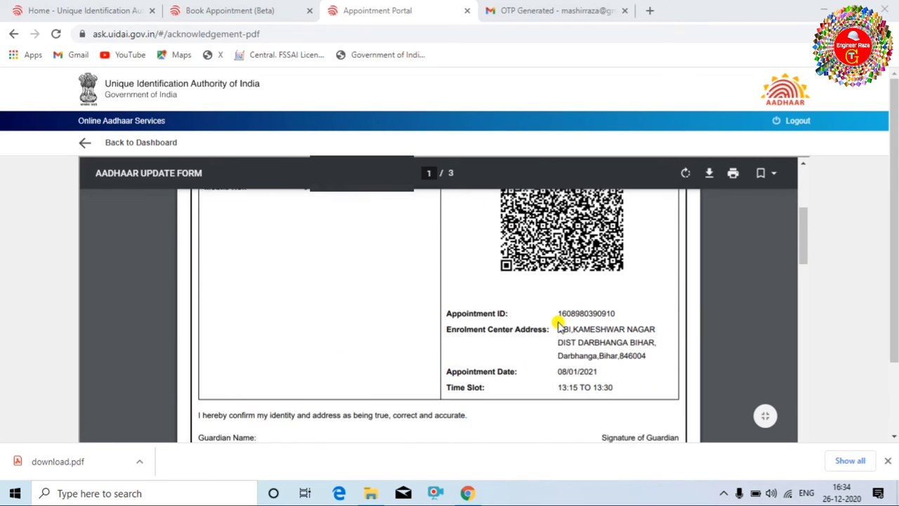
{"action": "scroll", "coordinate": [559, 323], "scroll_direction": "down", "scroll_amount": 1}
Highlight the Appointment ID, centre address, date 08/01/2021 and the time slot in the PDF.
{"action": "left_click_drag", "start_coordinate": [441, 279], "coordinate": [618, 284]}
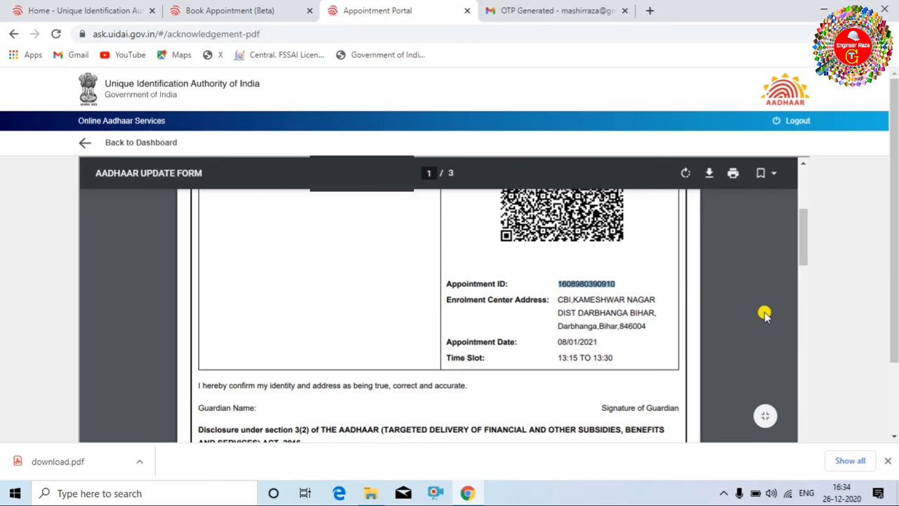
{"action": "left_click", "coordinate": [735, 316]}
{"action": "left_click_drag", "start_coordinate": [554, 298], "coordinate": [658, 328]}
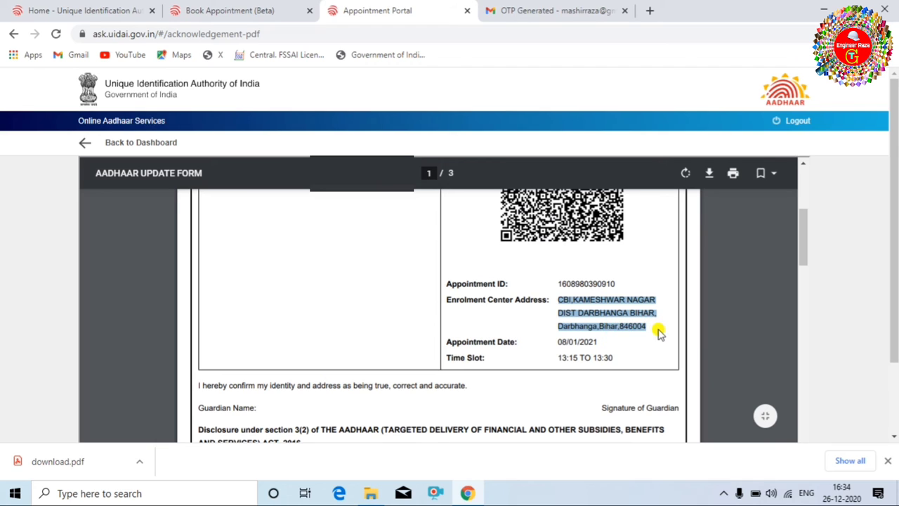
{"action": "left_click", "coordinate": [769, 351]}
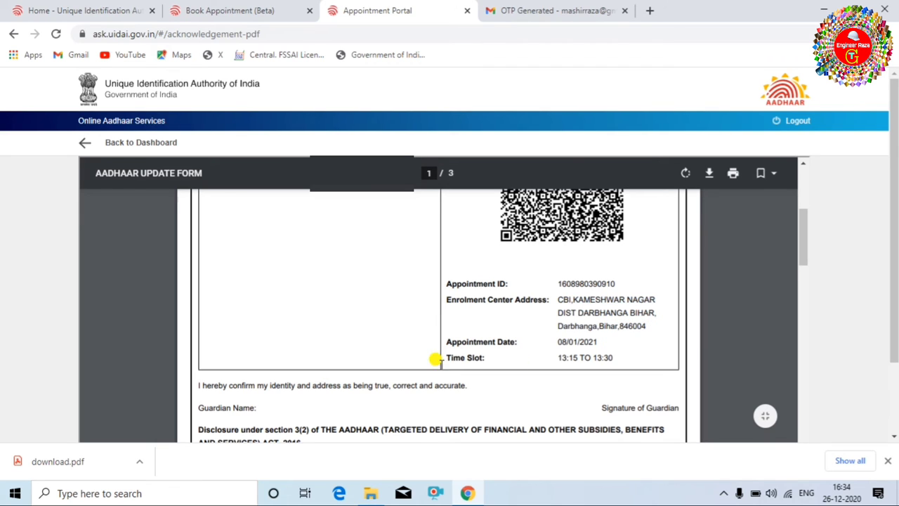
{"action": "left_click_drag", "start_coordinate": [559, 340], "coordinate": [646, 345]}
{"action": "left_click", "coordinate": [552, 355]}
{"action": "left_click_drag", "start_coordinate": [555, 356], "coordinate": [650, 356]}
{"action": "left_click", "coordinate": [586, 349]}
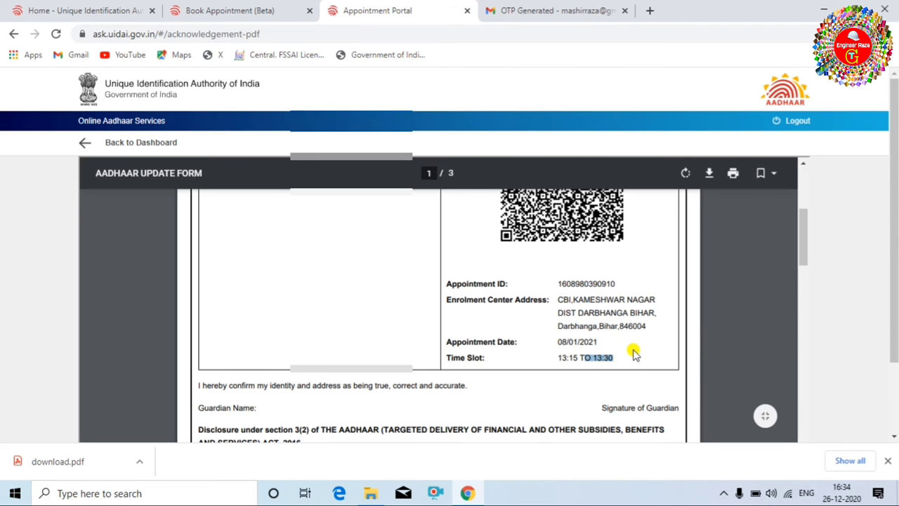
Recheck the full enrolment centre address in the acknowledgement.
{"action": "scroll", "coordinate": [629, 358], "scroll_direction": "down", "scroll_amount": 3}
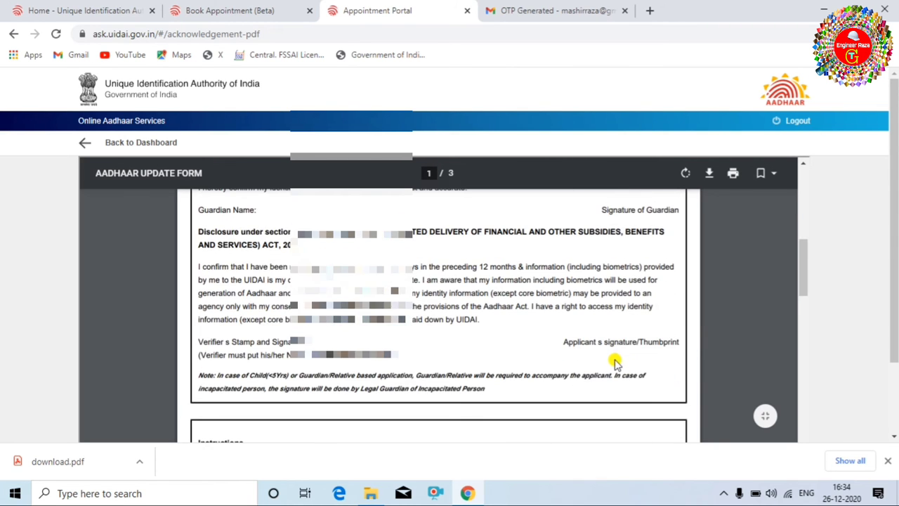
{"action": "scroll", "coordinate": [597, 358], "scroll_direction": "up", "scroll_amount": 4}
{"action": "scroll", "coordinate": [596, 357], "scroll_direction": "up", "scroll_amount": 3}
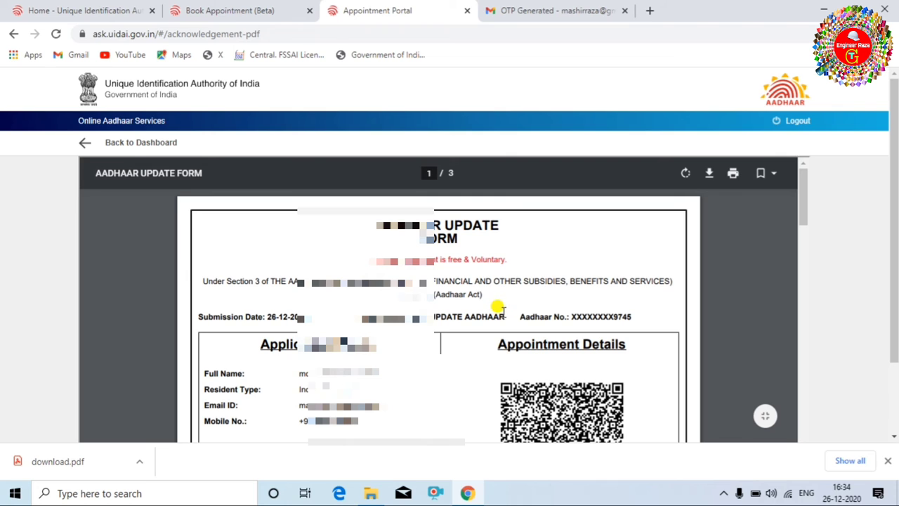
{"action": "scroll", "coordinate": [548, 375], "scroll_direction": "down", "scroll_amount": 4}
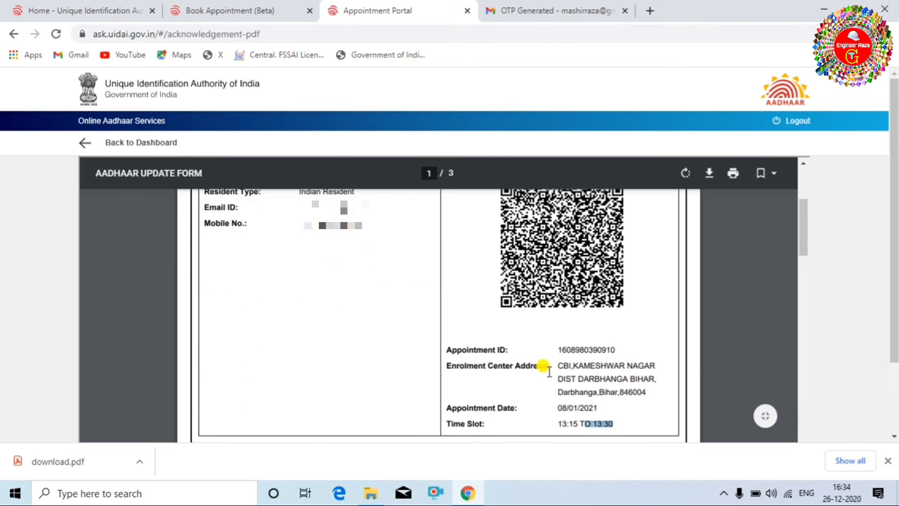
{"action": "left_click_drag", "start_coordinate": [548, 298], "coordinate": [658, 320]}
{"action": "left_click_drag", "start_coordinate": [557, 290], "coordinate": [668, 328]}
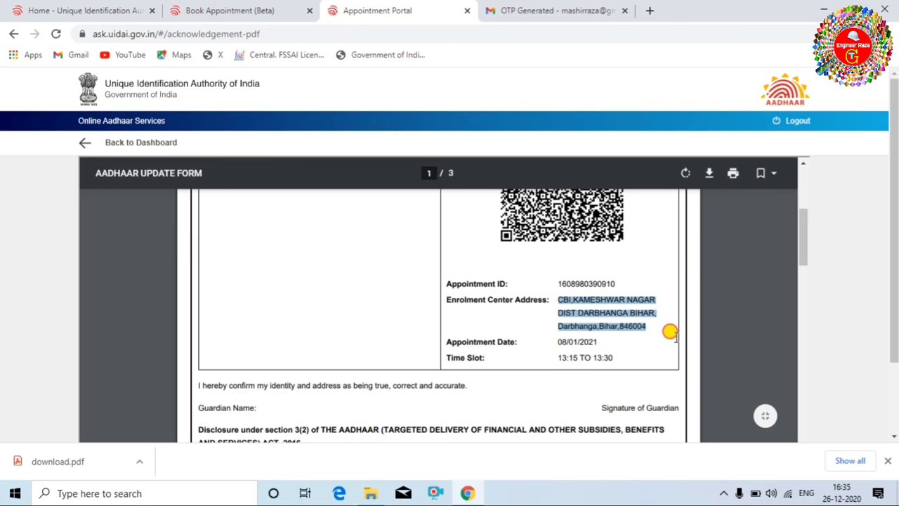
{"action": "left_click", "coordinate": [706, 334]}
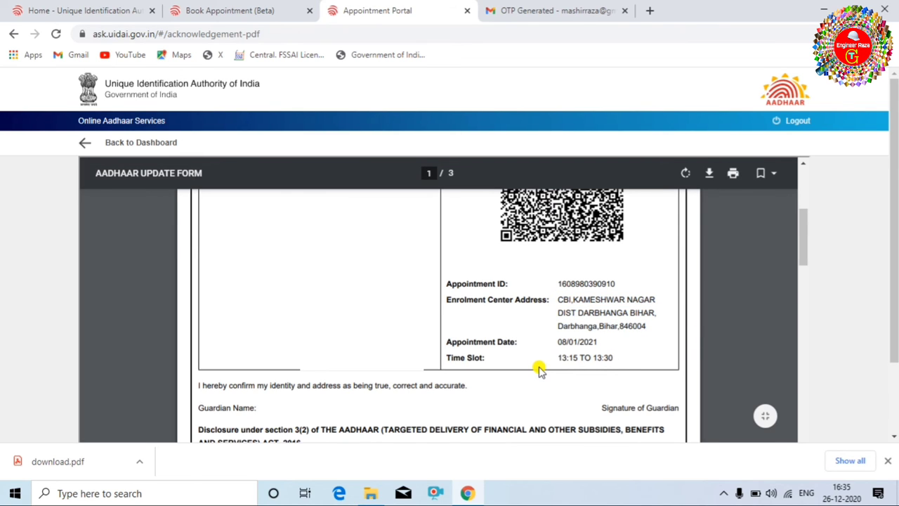
{"action": "scroll", "coordinate": [530, 372], "scroll_direction": "up", "scroll_amount": 5}
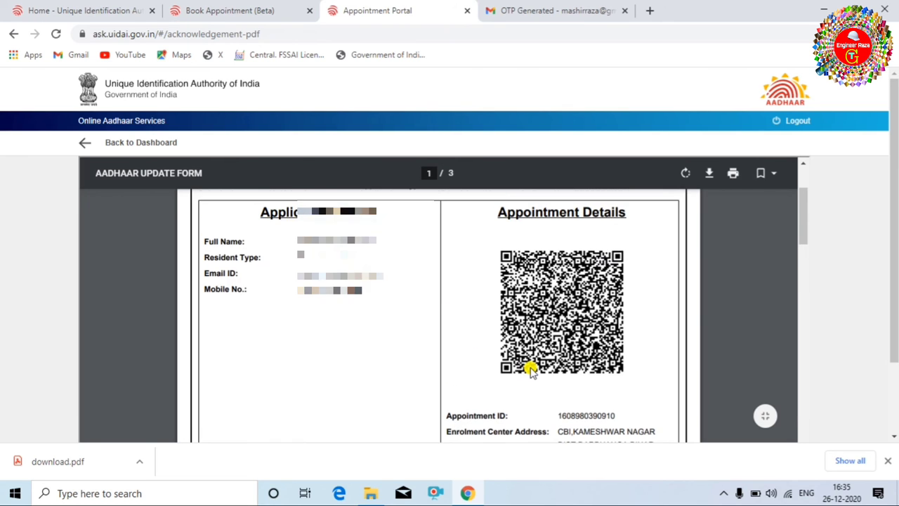